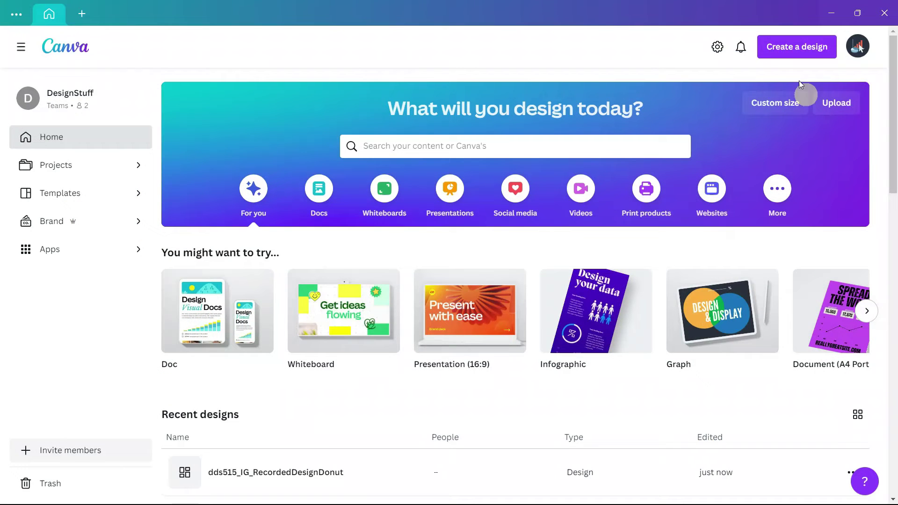
# Start a new Presentation (16:9) design with one empty page.
pyautogui.click(780, 45)
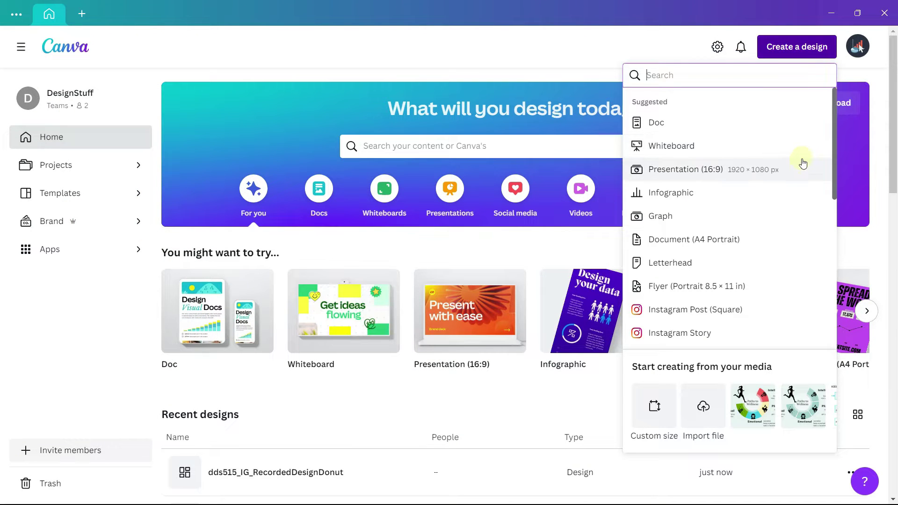
pyautogui.click(809, 168)
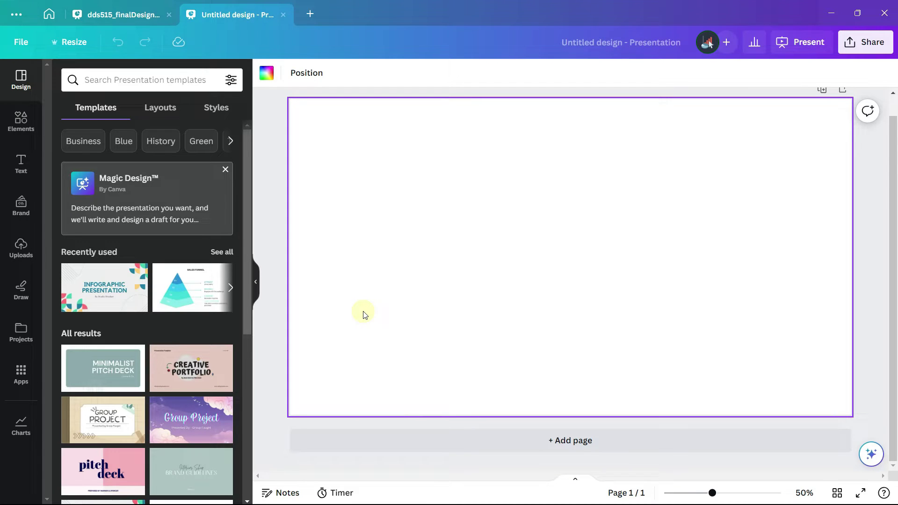
# Add a donut chart from the Elements chart collection to the slide.
pyautogui.click(22, 123)
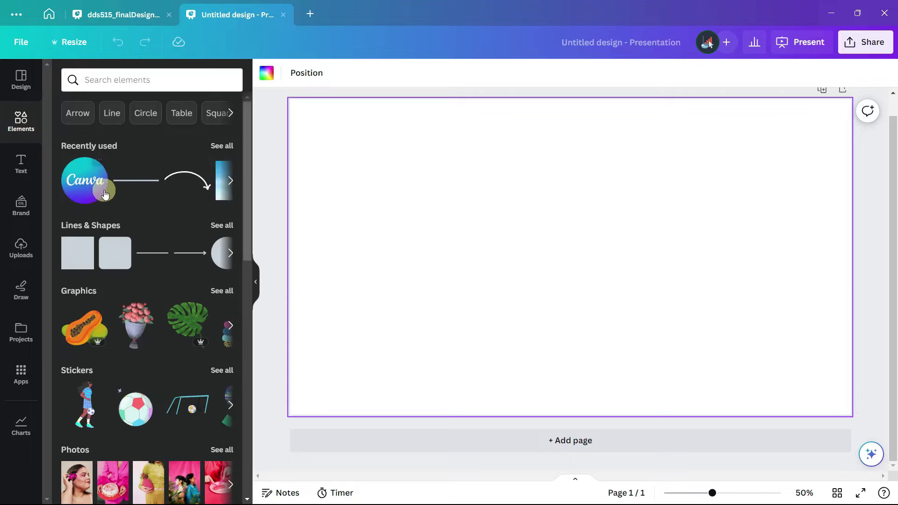
pyautogui.scroll(-10, 105, 194)
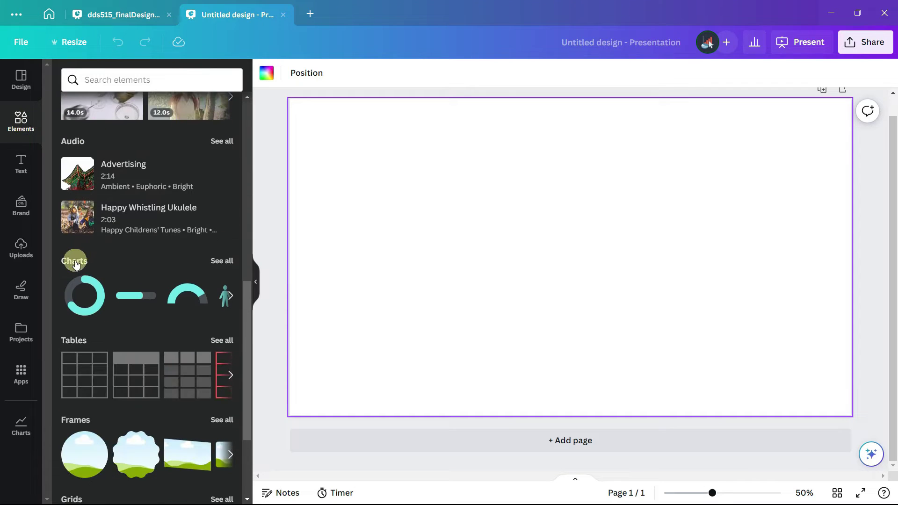
pyautogui.click(75, 261)
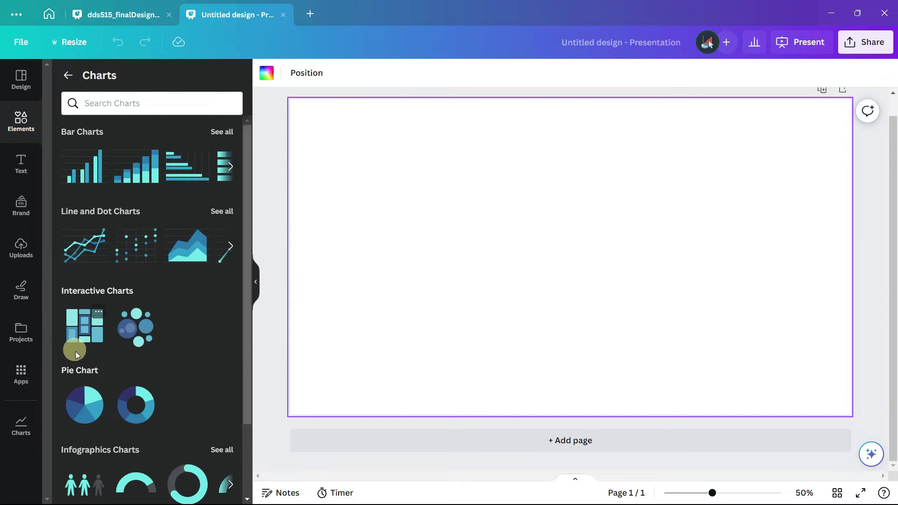
pyautogui.click(134, 405)
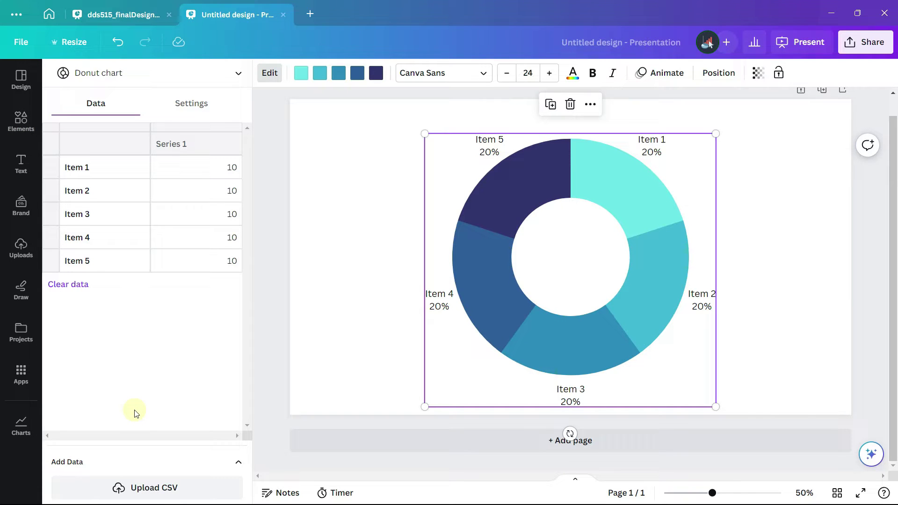
# Switch off Show labels in the chart settings and return to the Data table.
pyautogui.click(187, 103)
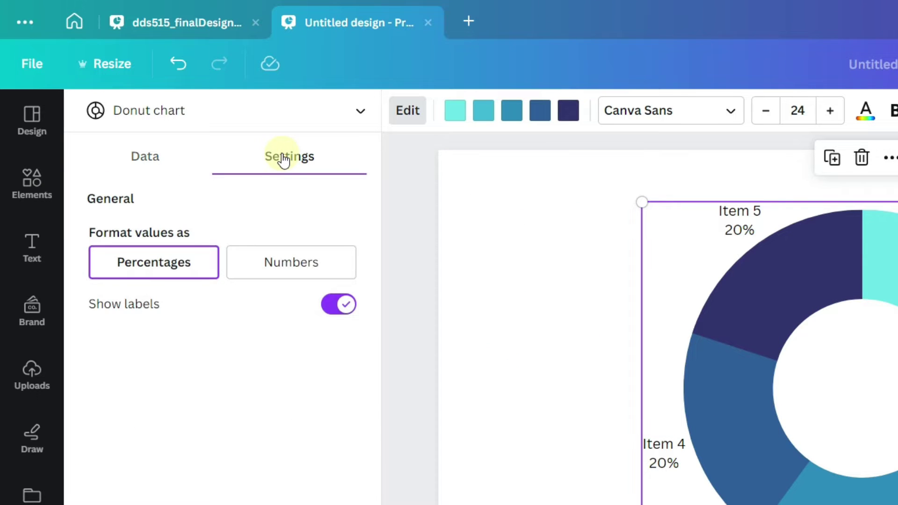
pyautogui.click(329, 308)
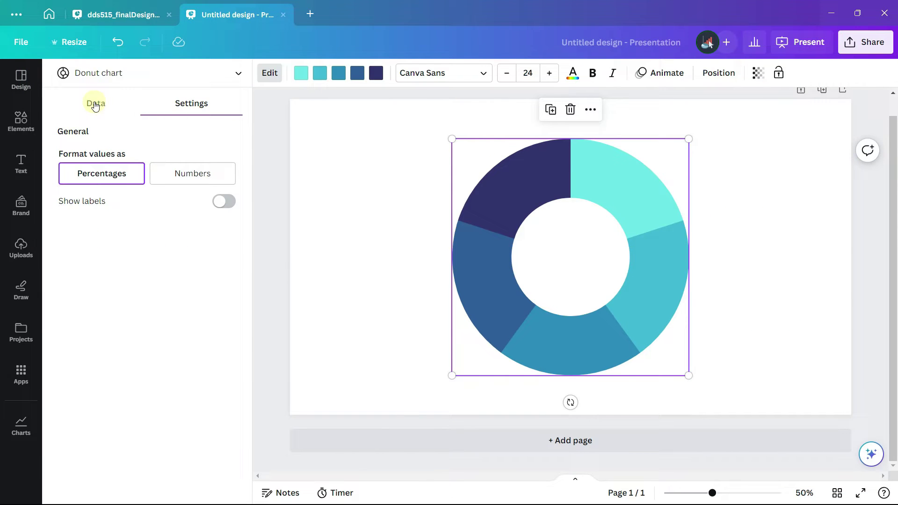
pyautogui.click(96, 104)
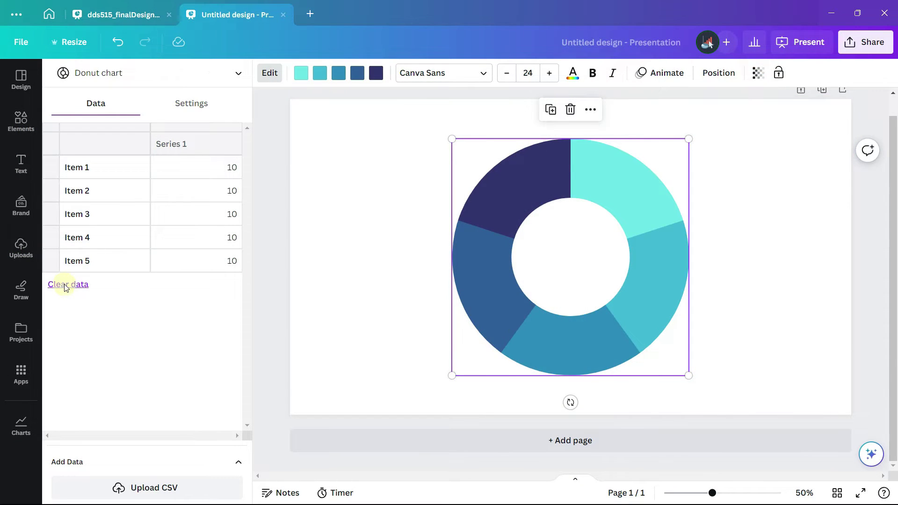
# Clear the chart data and enter the values 50, 2 six times down the Series column.
pyautogui.click(63, 284)
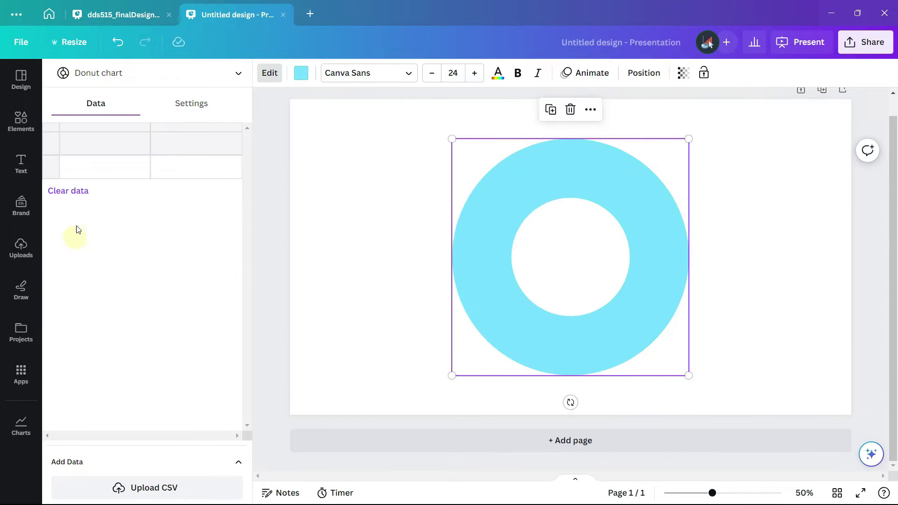
pyautogui.click(171, 174)
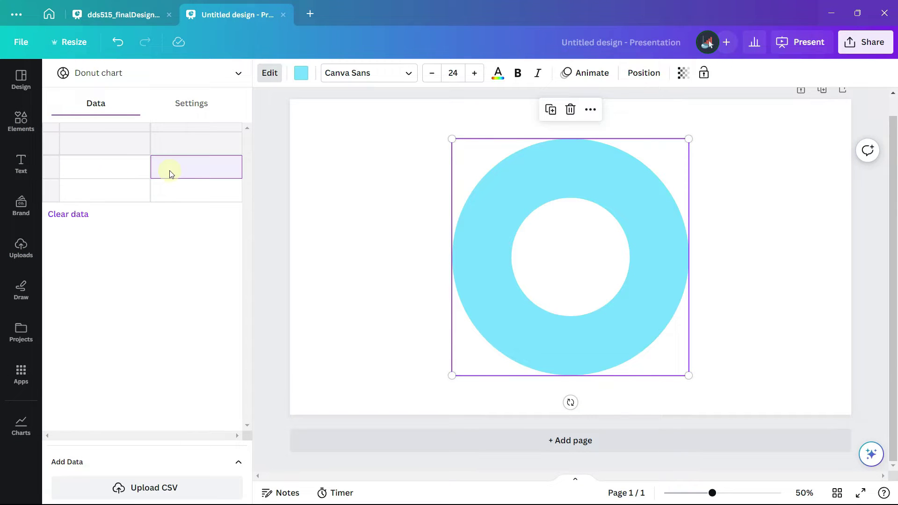
pyautogui.write('50')
pyautogui.press('Return')
pyautogui.write('2')
pyautogui.press('Return')
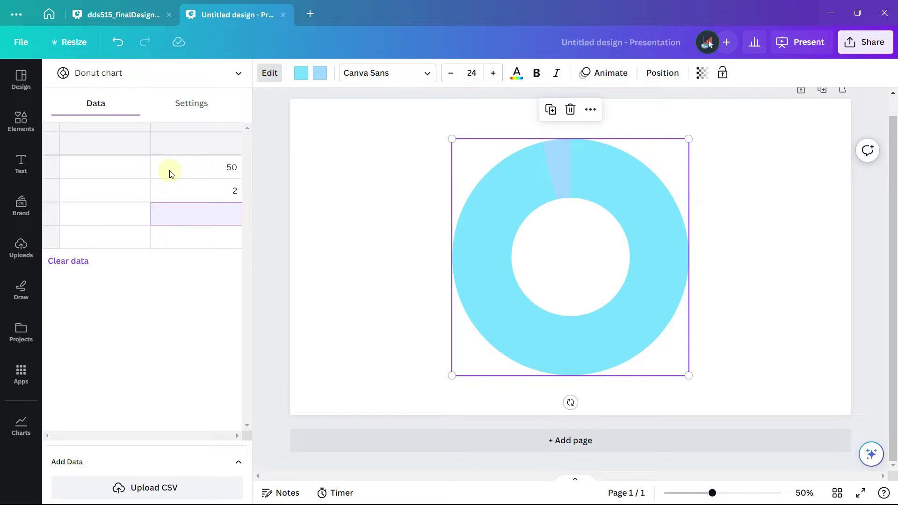
pyautogui.write('50')
pyautogui.press('Return')
pyautogui.write('2')
pyautogui.press('Return')
pyautogui.write('50')
pyautogui.press('Return')
pyautogui.write('2')
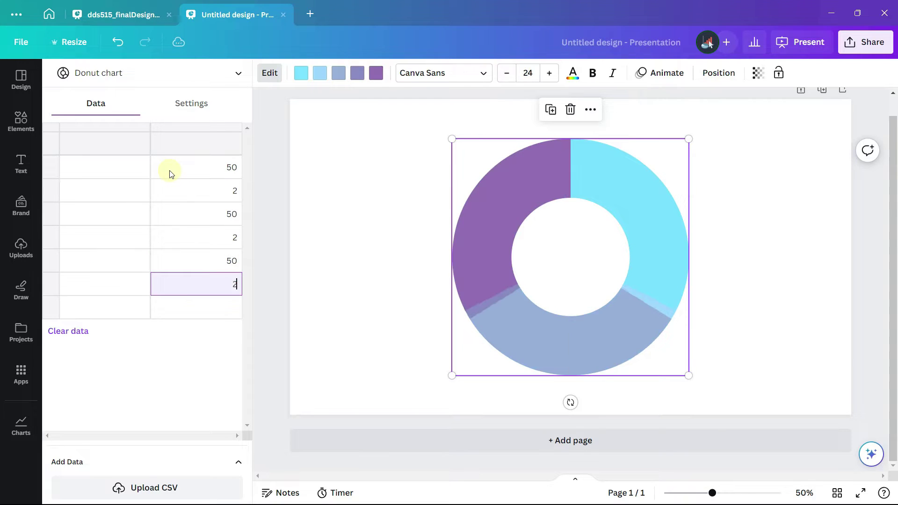
pyautogui.press('Return')
pyautogui.write('50')
pyautogui.press('Return')
pyautogui.write('2')
pyautogui.press('Return')
pyautogui.write('50')
pyautogui.press('Return')
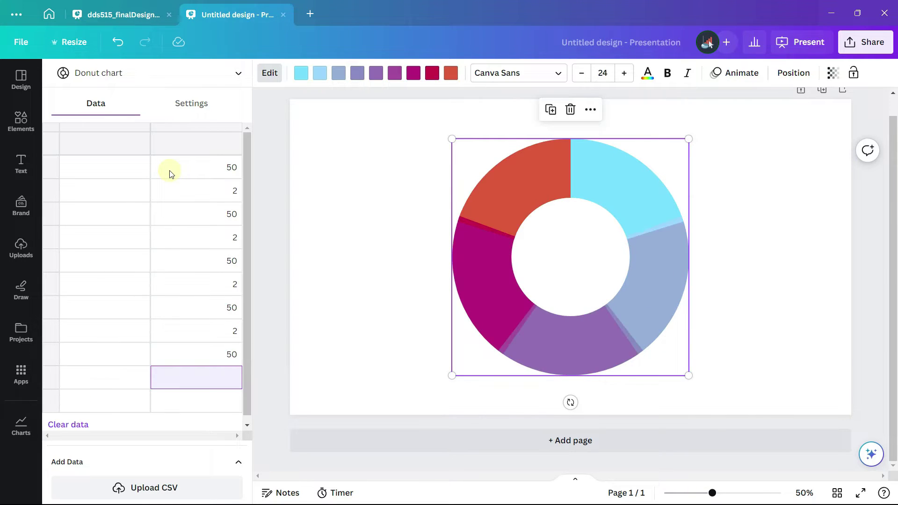
pyautogui.write('2')
pyautogui.press('Return')
pyautogui.write('50')
pyautogui.press('Return')
pyautogui.write('2')
pyautogui.press('Return')
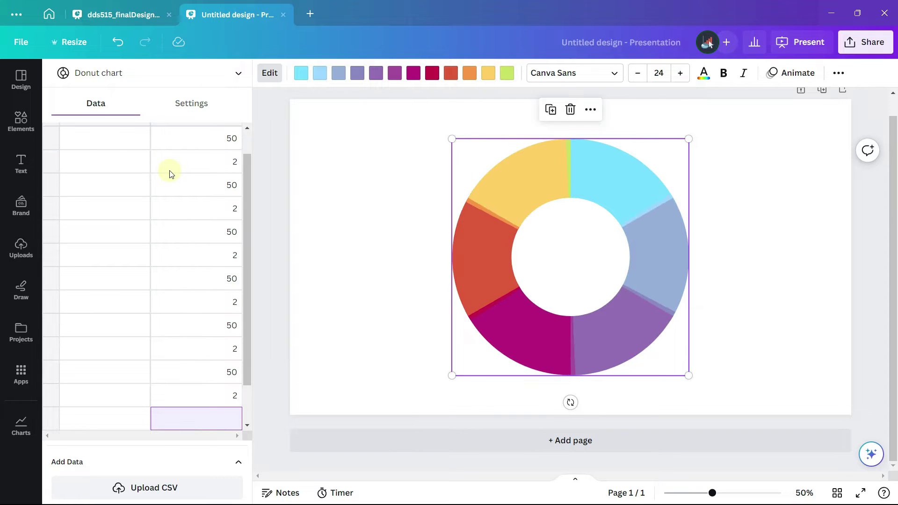
pyautogui.scroll(-1, 170, 174)
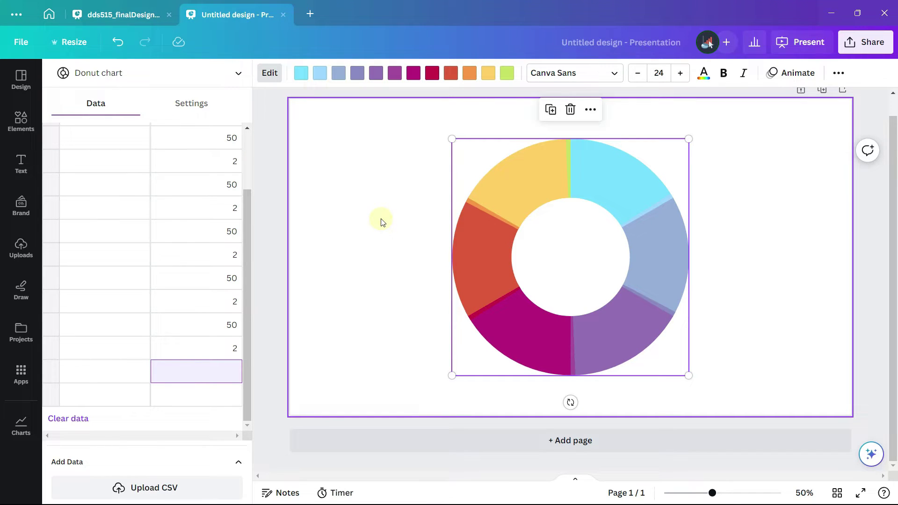
# Colour the first eight swatches alternately light teal #a3cfcd for large segments and white for slivers.
pyautogui.click(302, 78)
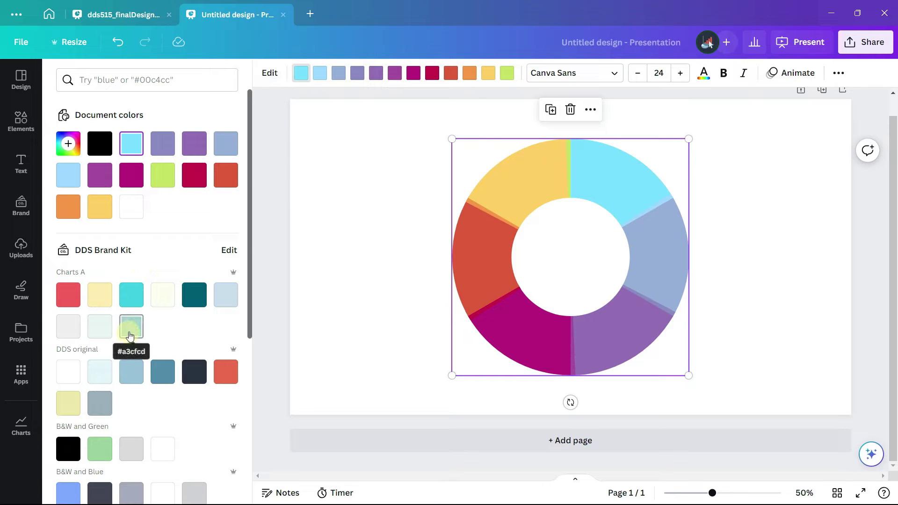
pyautogui.click(130, 337)
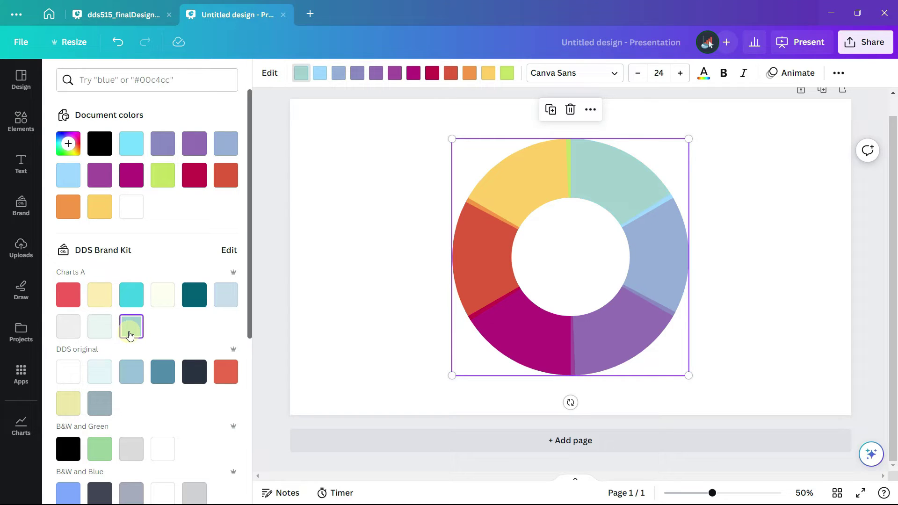
pyautogui.click(320, 73)
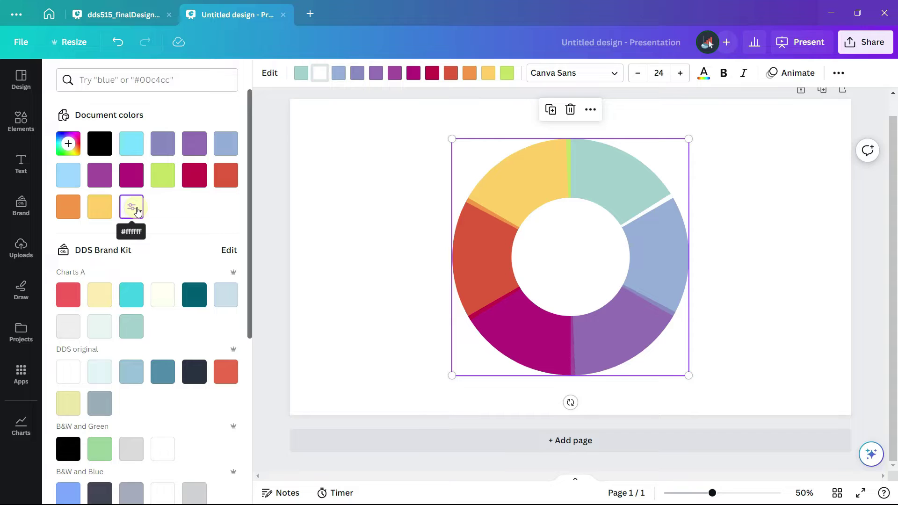
pyautogui.click(136, 210)
pyautogui.click(335, 79)
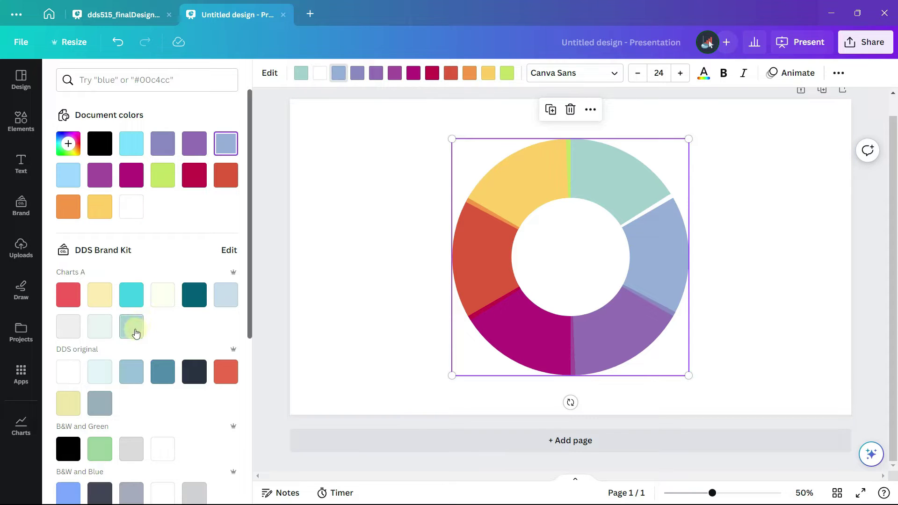
pyautogui.click(131, 327)
pyautogui.click(357, 77)
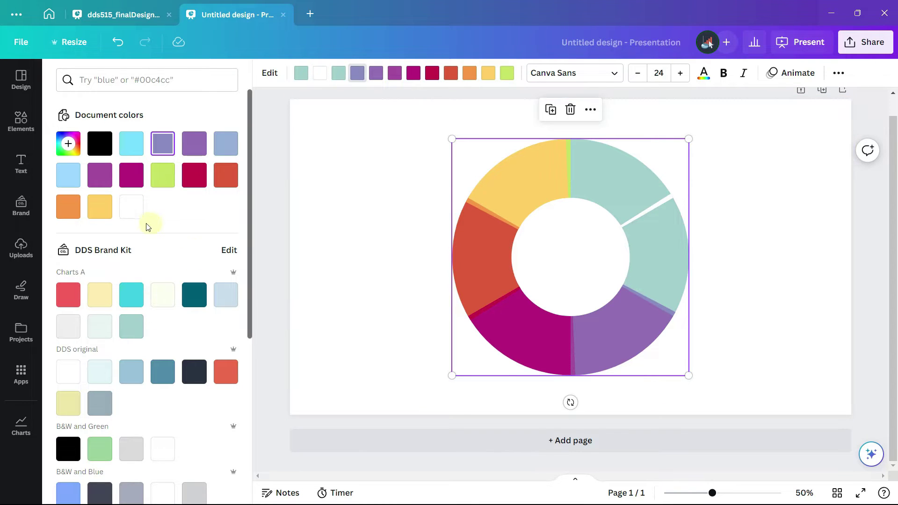
pyautogui.click(132, 206)
pyautogui.click(376, 74)
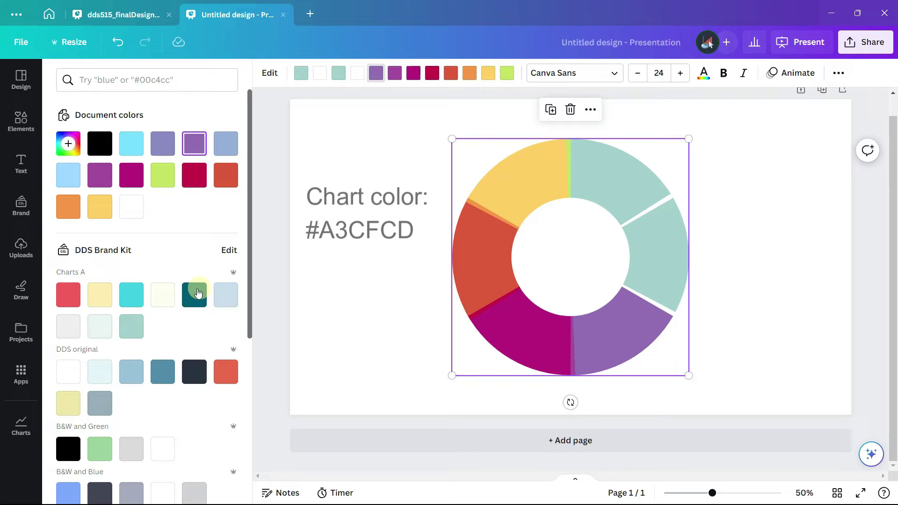
pyautogui.click(131, 327)
pyautogui.click(395, 73)
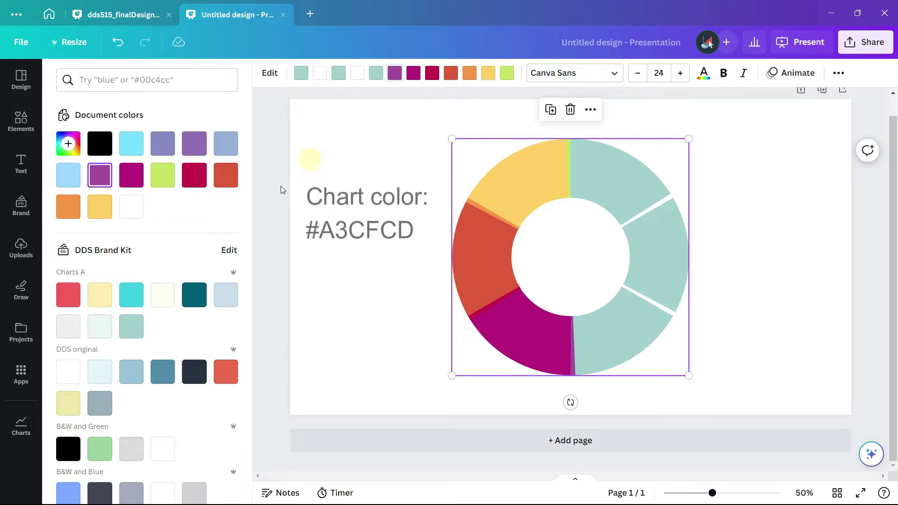
pyautogui.click(132, 206)
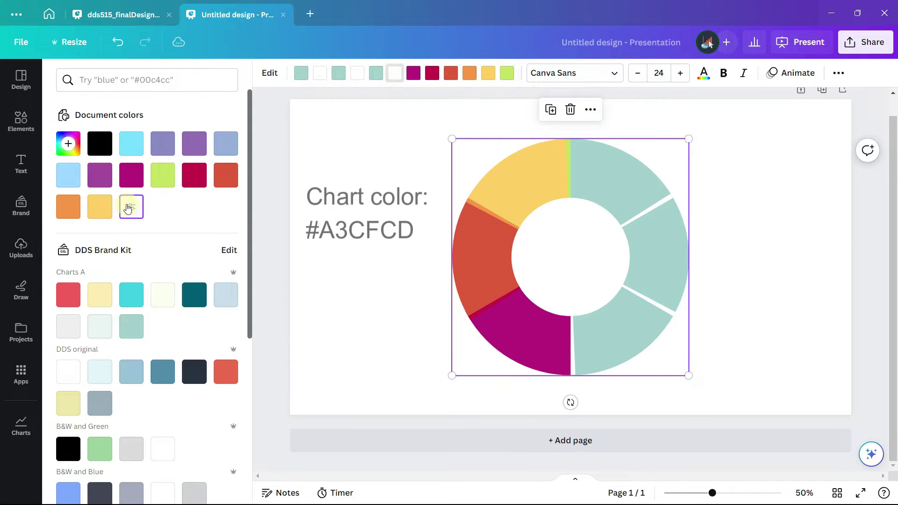
pyautogui.click(414, 73)
pyautogui.click(132, 326)
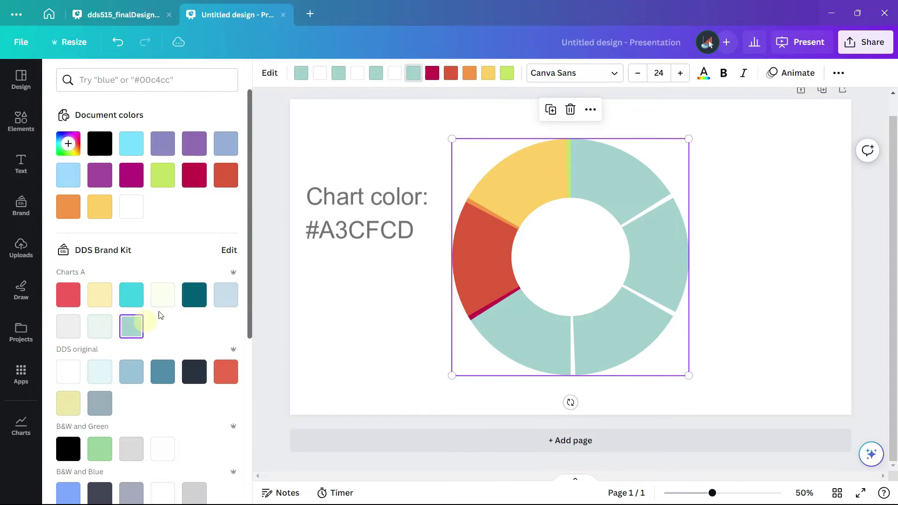
pyautogui.click(432, 73)
pyautogui.click(131, 211)
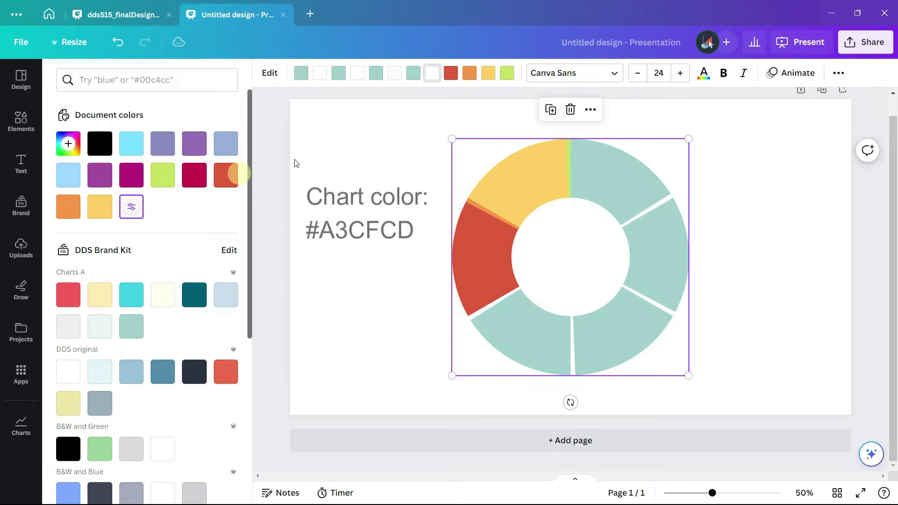
# Turn the remaining red, orange, yellow and green segments white.
pyautogui.click(456, 79)
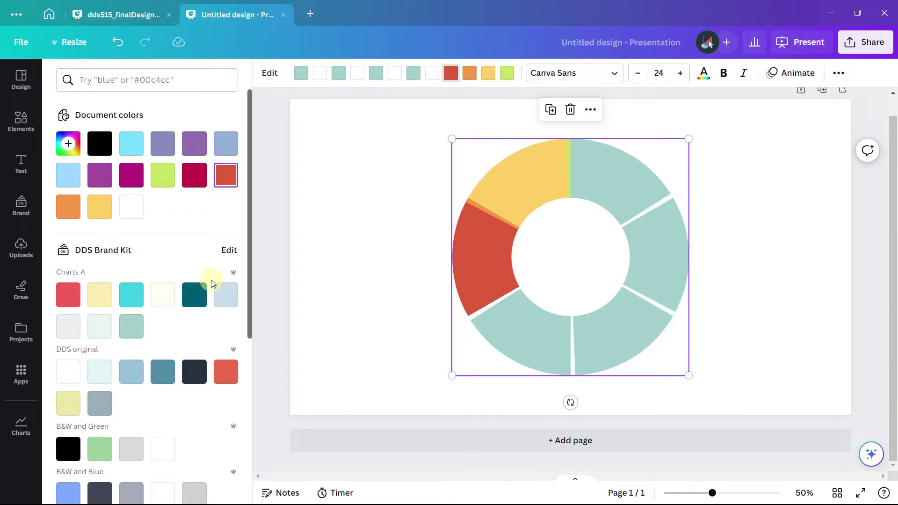
pyautogui.click(131, 206)
pyautogui.click(469, 73)
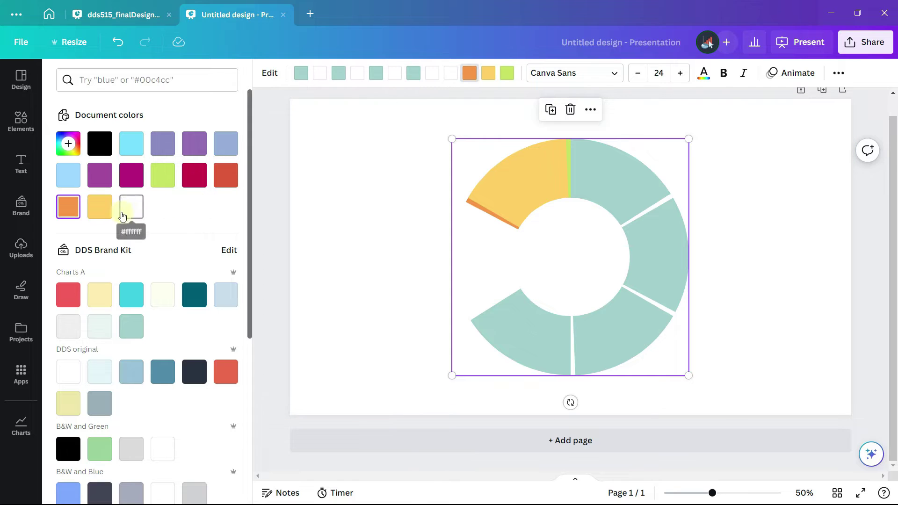
pyautogui.click(132, 207)
pyautogui.click(488, 73)
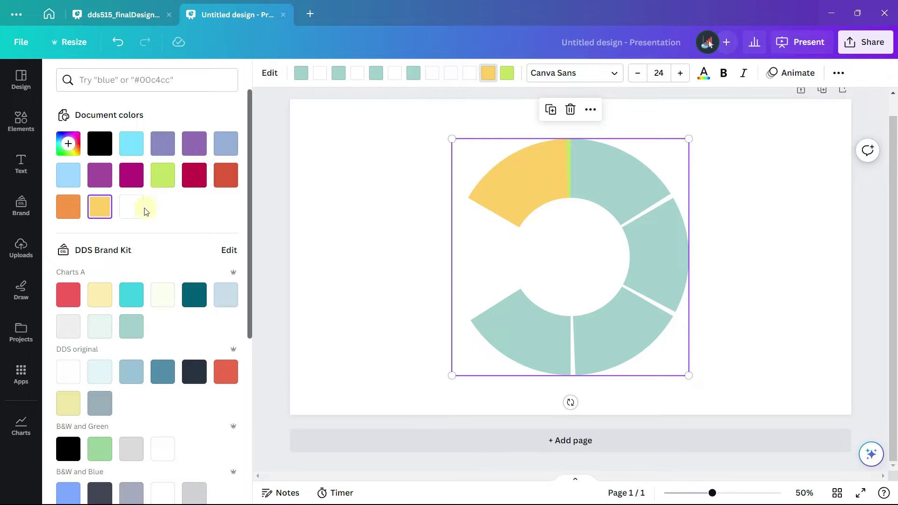
pyautogui.click(138, 206)
pyautogui.click(507, 73)
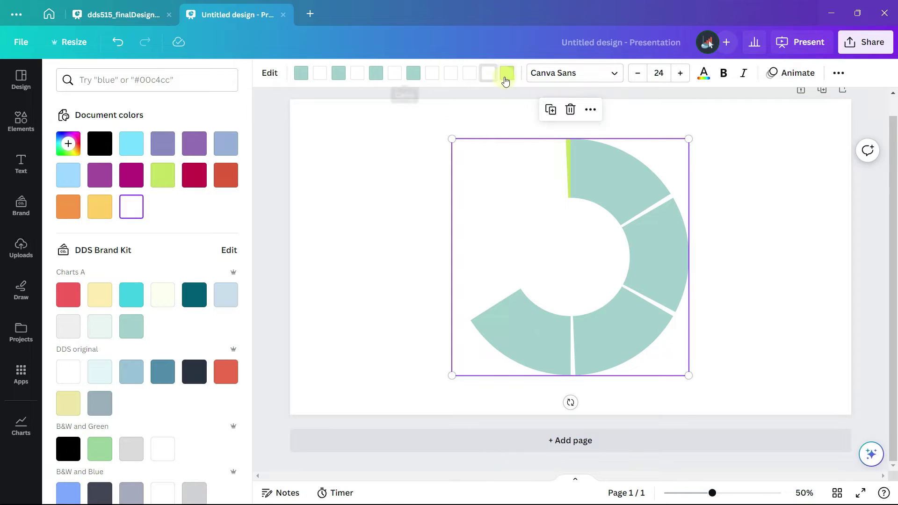
pyautogui.click(132, 210)
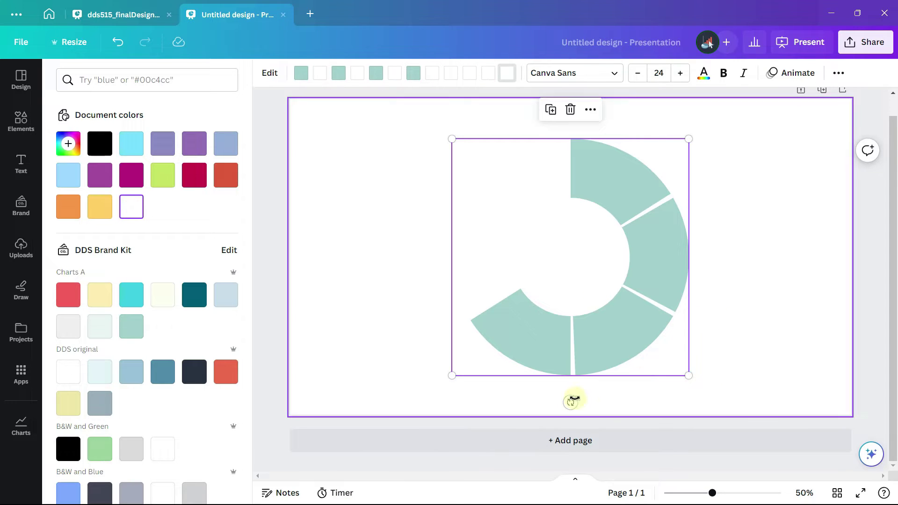
# Set the donut chart's rotation to exactly 25° in its Position settings.
pyautogui.moveTo(571, 401); pyautogui.dragTo(525, 398)
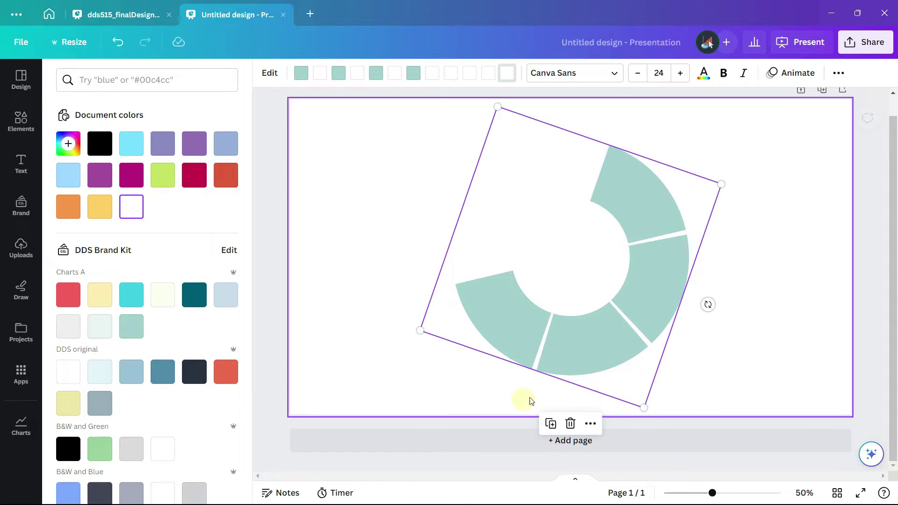
pyautogui.click(839, 75)
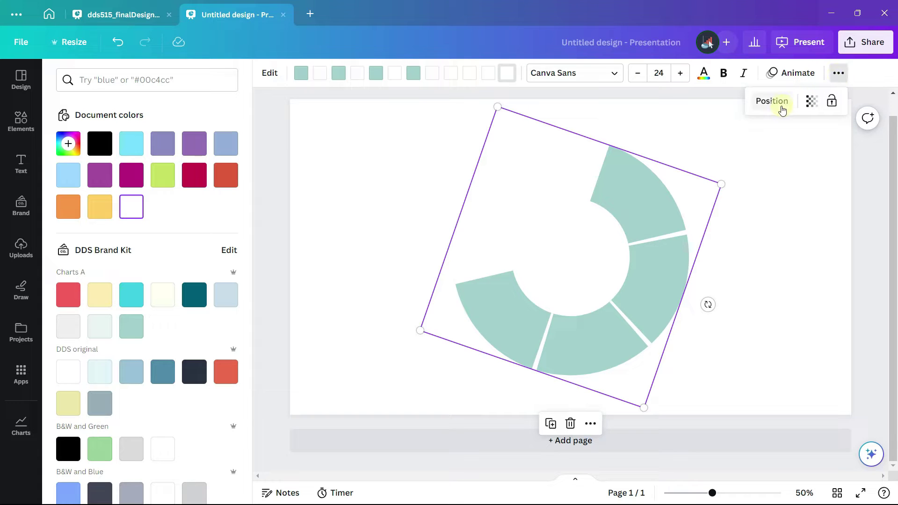
pyautogui.click(772, 101)
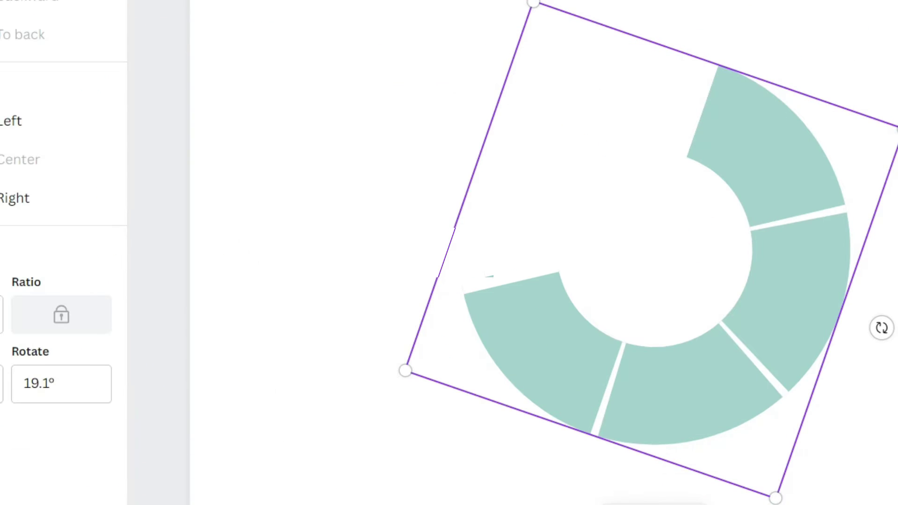
pyautogui.click(66, 382)
pyautogui.moveTo(66, 383); pyautogui.dragTo(38, 356)
pyautogui.write('25')
pyautogui.press('Return')
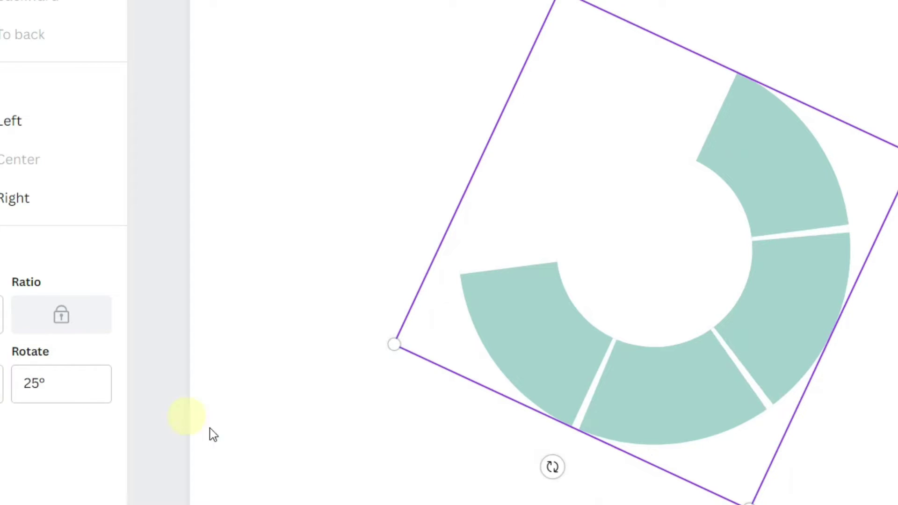
pyautogui.click(296, 426)
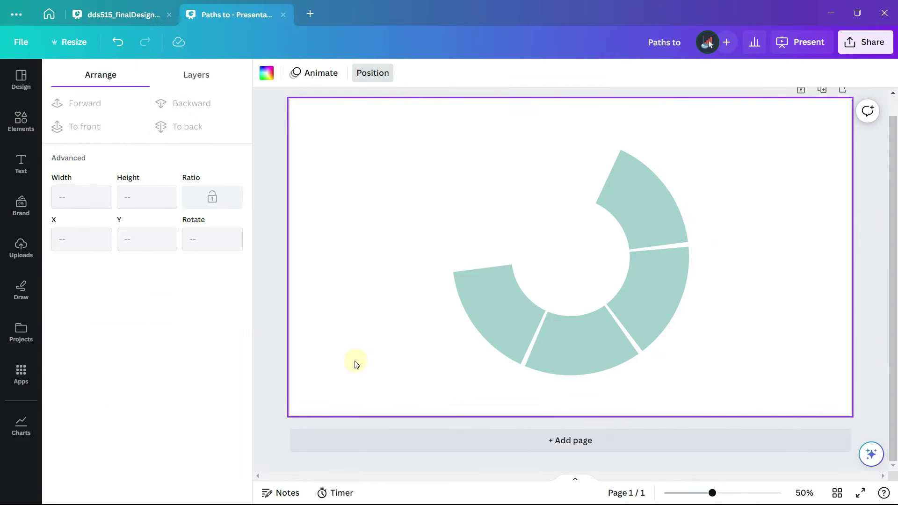
# Add a heading reading 'Paths to Wellness'.
pyautogui.click(12, 165)
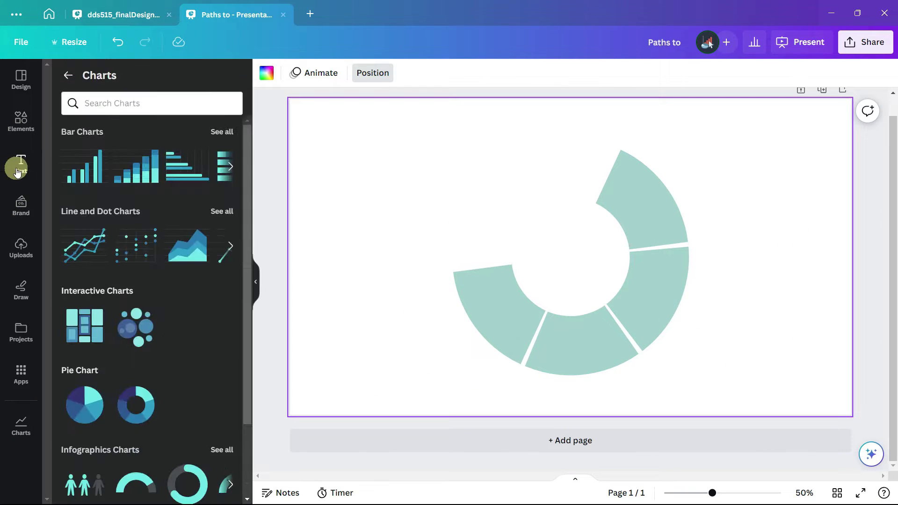
pyautogui.click(85, 169)
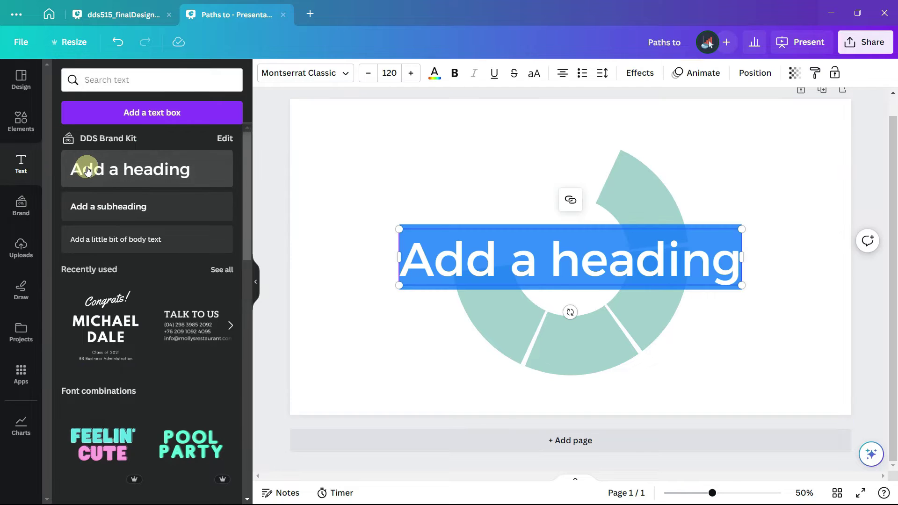
pyautogui.write('Paths')
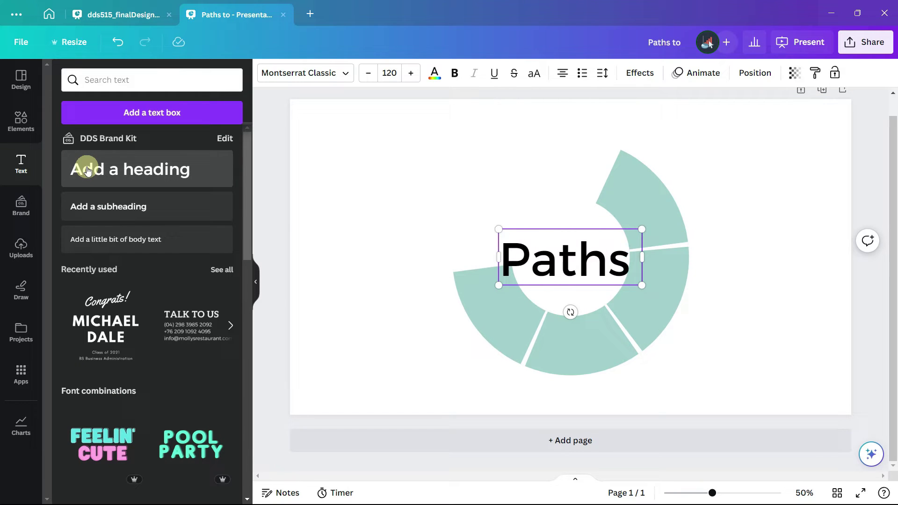
pyautogui.write(' to Wellness')
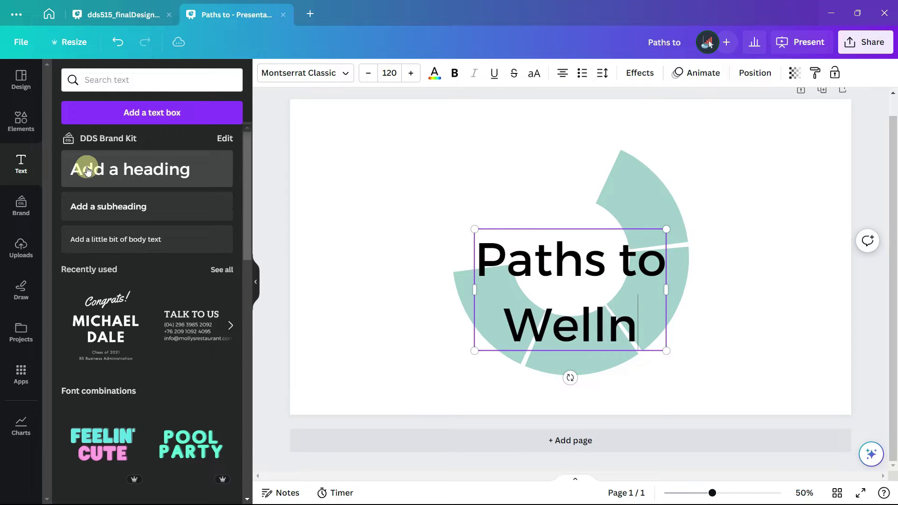
pyautogui.click(391, 304)
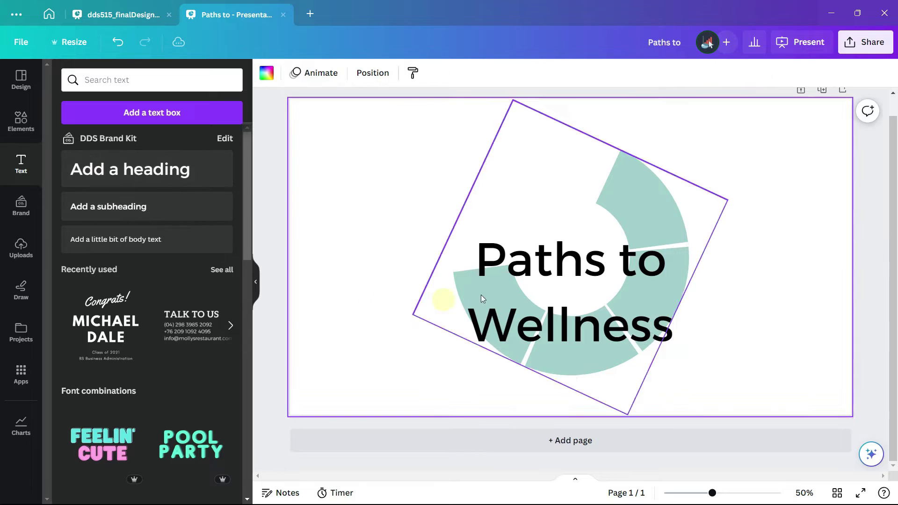
pyautogui.click(507, 287)
# Set the title's font to Lora at size 50.
pyautogui.click(344, 77)
pyautogui.write('roboto')
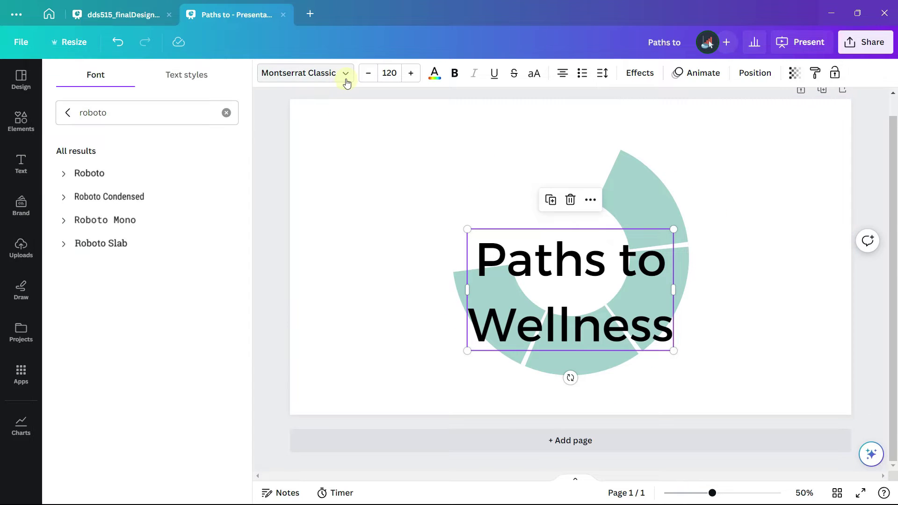
pyautogui.moveTo(151, 113); pyautogui.dragTo(60, 113)
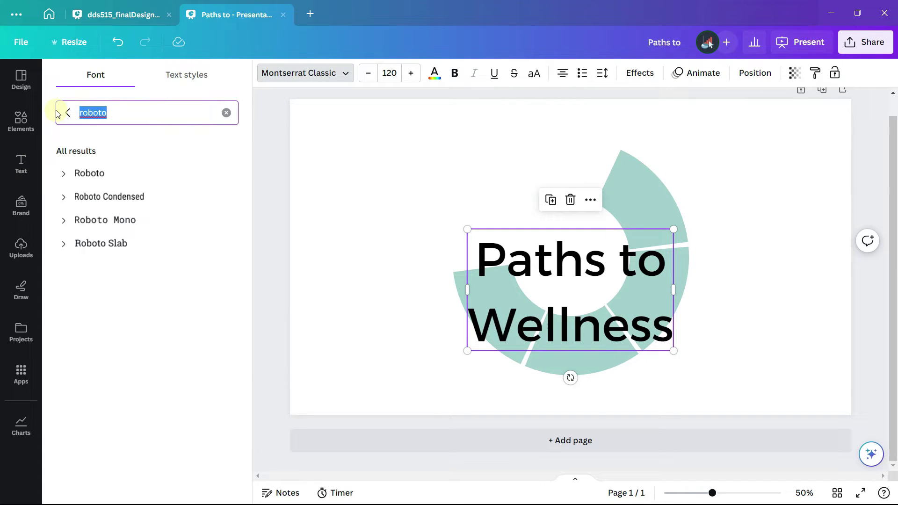
pyautogui.write('lora')
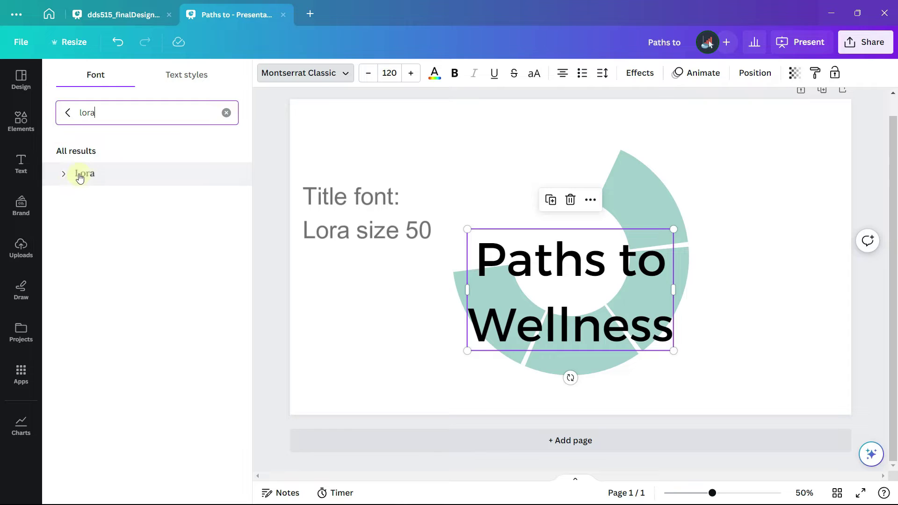
pyautogui.click(80, 173)
pyautogui.click(397, 76)
pyautogui.write('50')
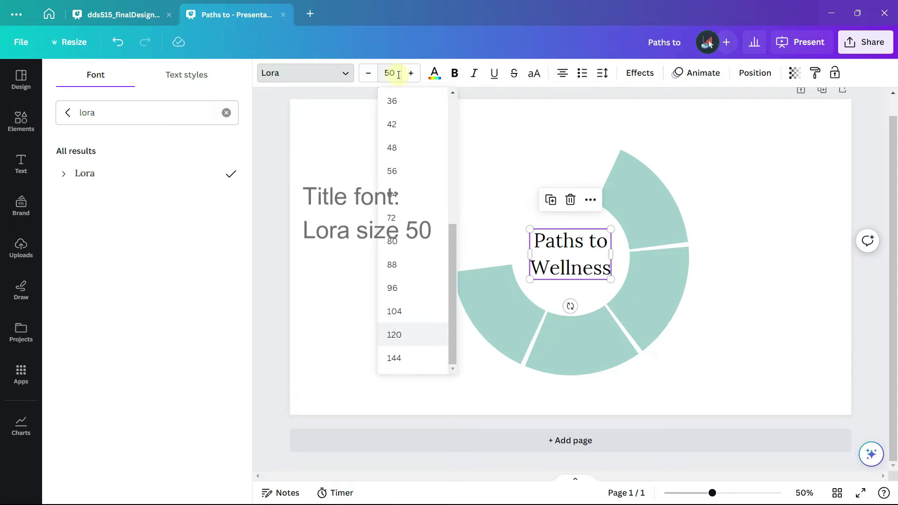
pyautogui.press('Return')
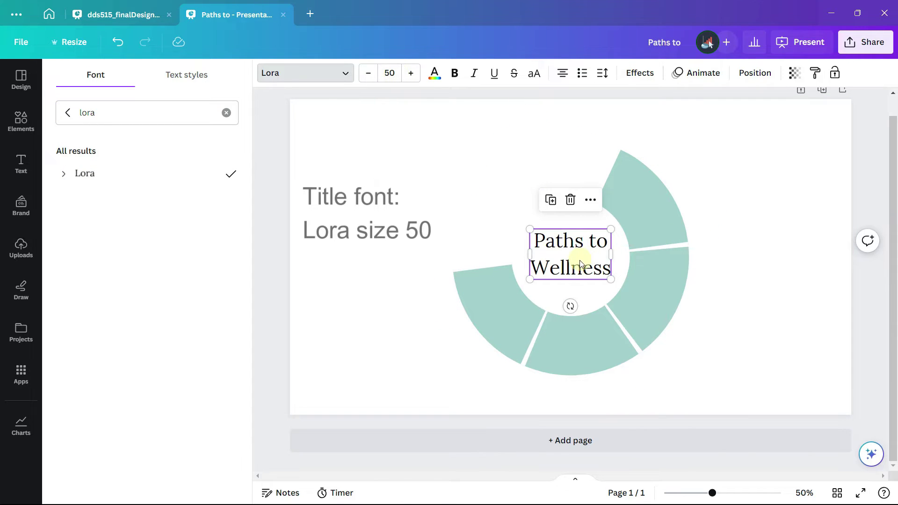
# Centre the title inside the donut hole, nudging the chart to fit around it.
pyautogui.moveTo(580, 260); pyautogui.dragTo(581, 263)
pyautogui.click(644, 320)
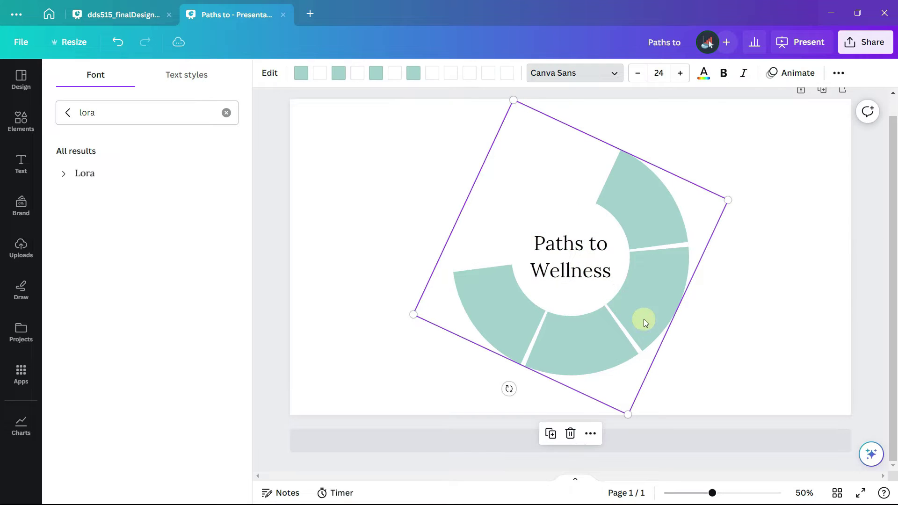
pyautogui.moveTo(644, 319)
pyautogui.mouseDown()
pyautogui.moveTo(642, 311)
pyautogui.moveTo(643, 320)
pyautogui.mouseUp()
# Add a subheading reading 'Intellectual' beside the chart's upper-right slice.
pyautogui.click(355, 290)
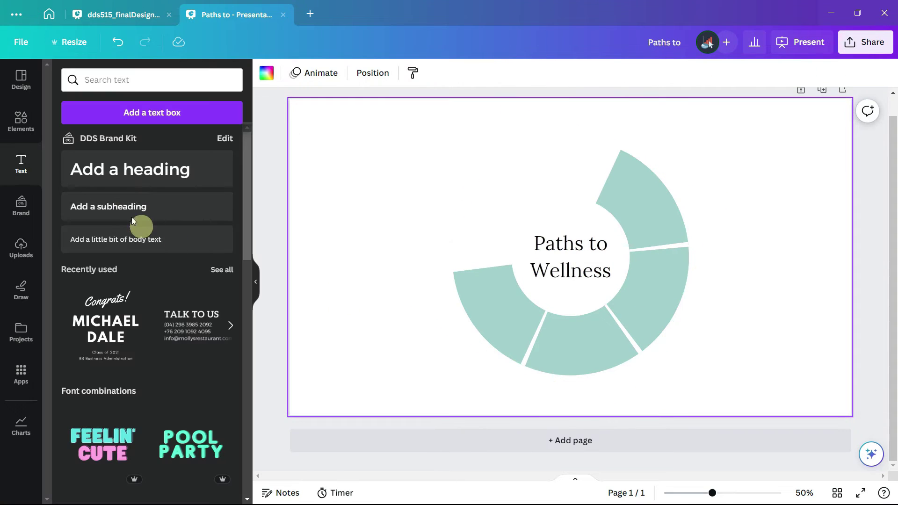
pyautogui.click(127, 207)
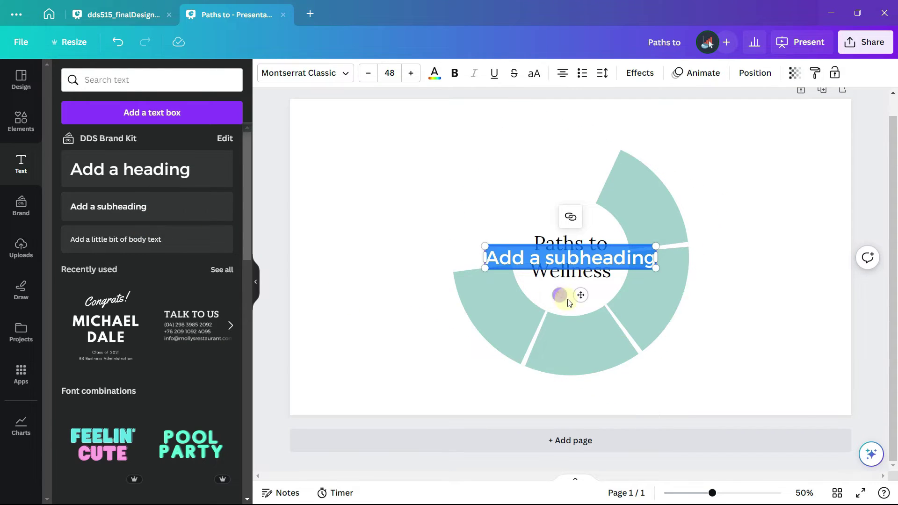
pyautogui.moveTo(586, 296); pyautogui.dragTo(764, 204)
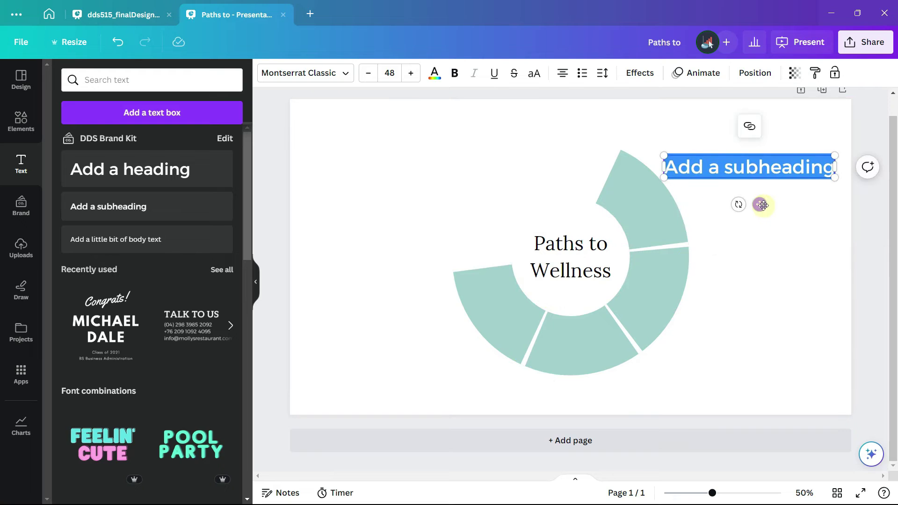
pyautogui.press('BackSpace')
pyautogui.write('Intellectual')
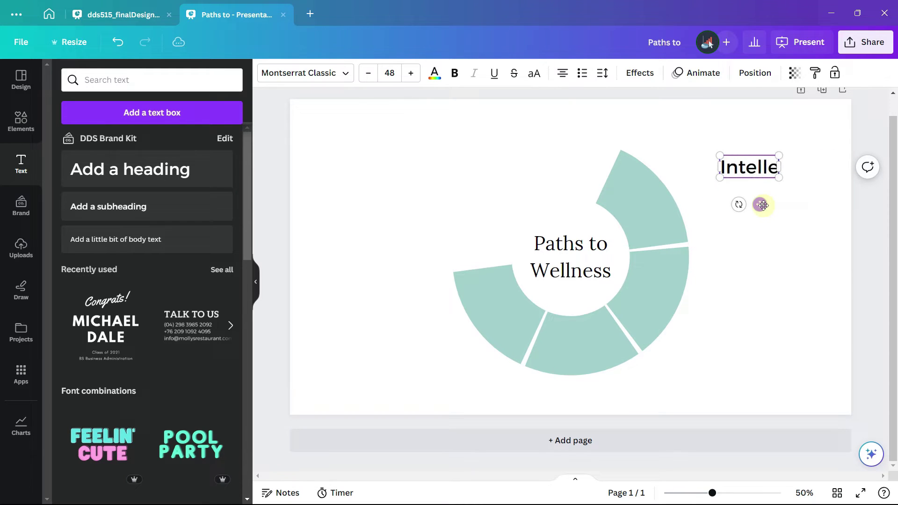
pyautogui.click(808, 229)
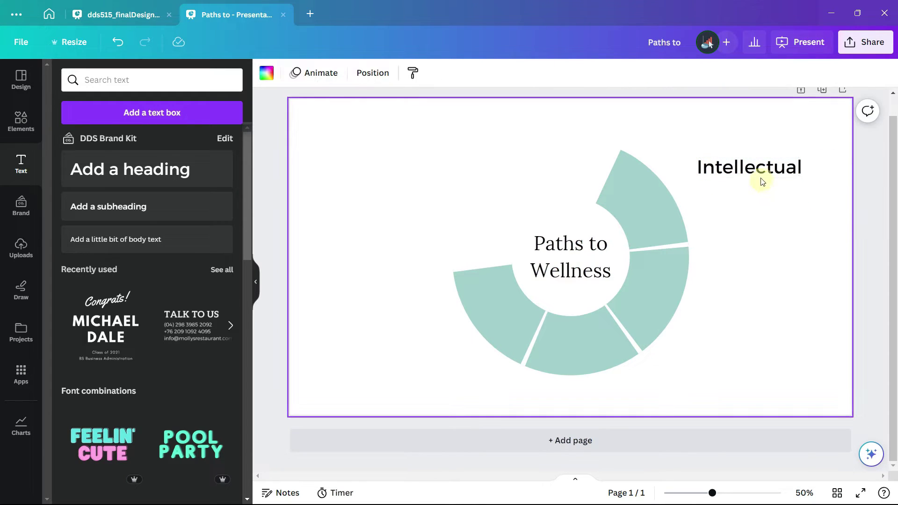
pyautogui.click(759, 174)
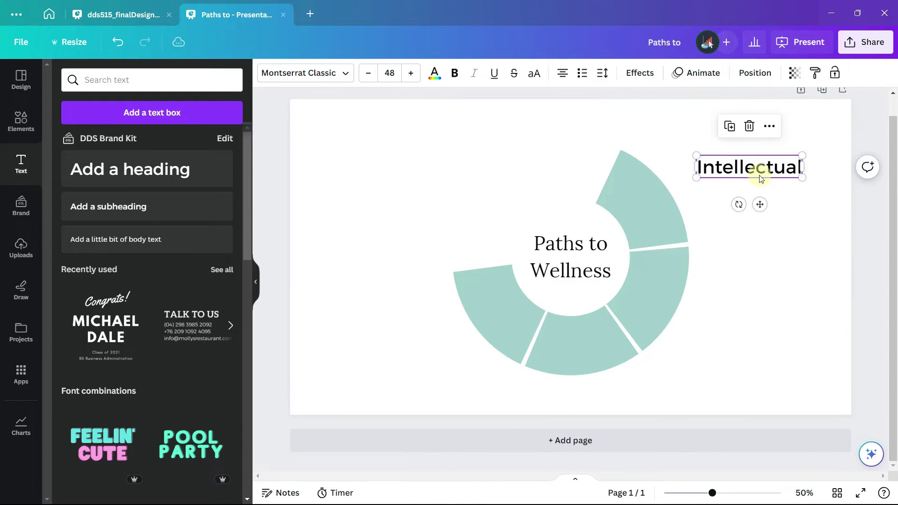
# Style the Intellectual label in bold Roboto, keeping size 48.
pyautogui.click(346, 75)
pyautogui.click(114, 108)
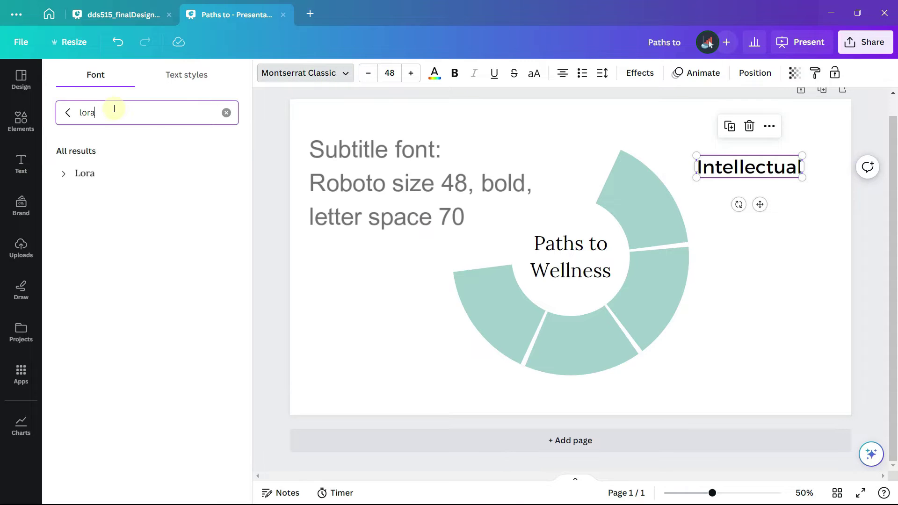
pyautogui.press('BackSpace')
pyautogui.press('BackSpace')
pyautogui.press('BackSpace')
pyautogui.press('BackSpace')
pyautogui.write('robot')
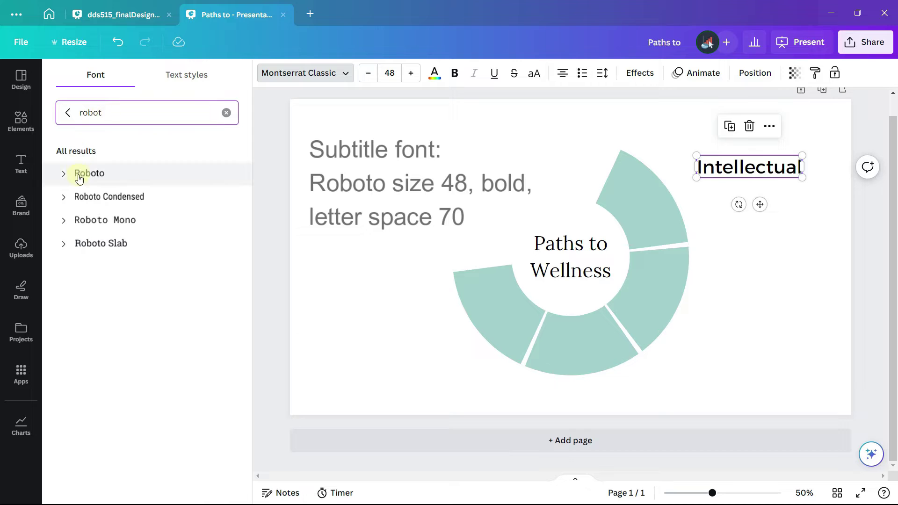
pyautogui.click(81, 174)
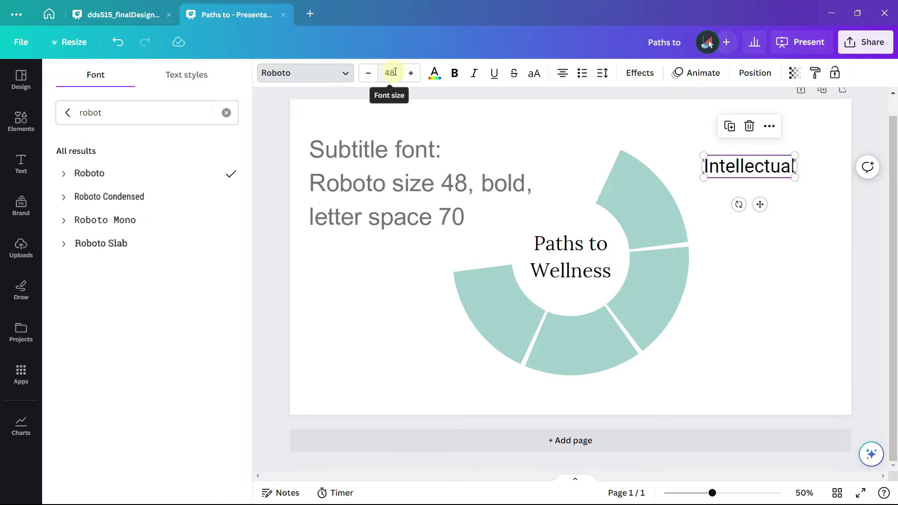
pyautogui.click(455, 74)
pyautogui.hotkey('ctrl', 'z')
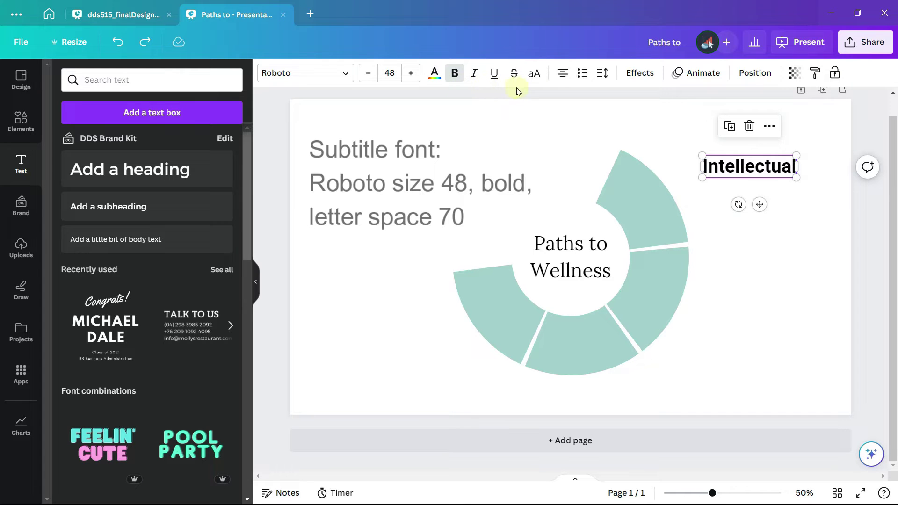
pyautogui.click(603, 75)
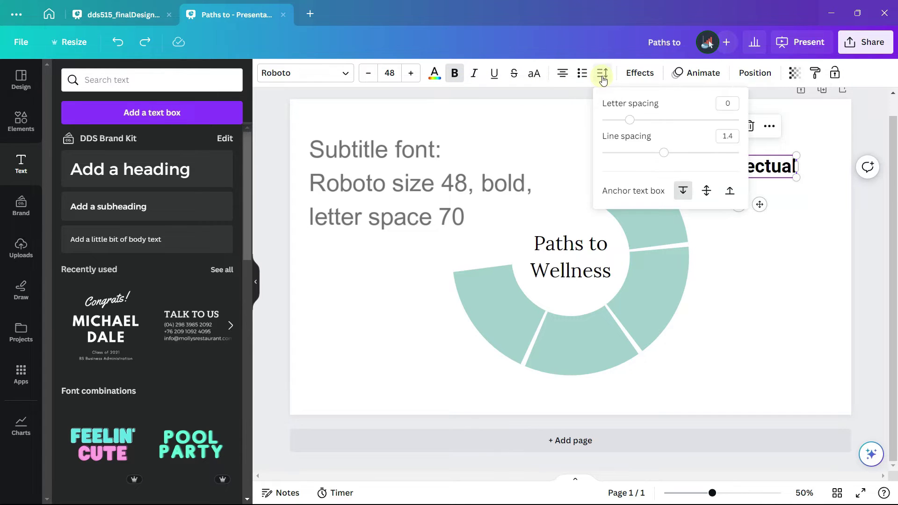
# Set the Intellectual label's letter spacing to 70.
pyautogui.click(730, 103)
pyautogui.write('70')
pyautogui.press('Return')
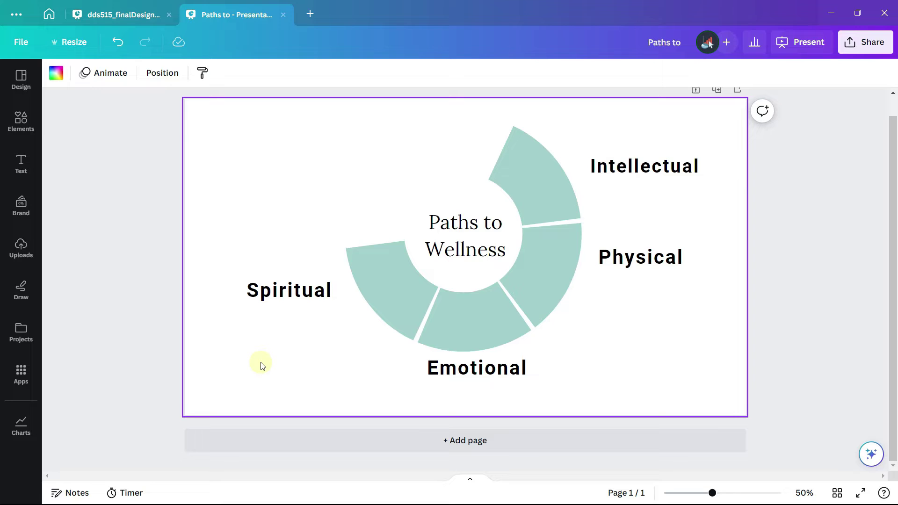
# Search Graphics for 'woman running', filter to black, and add the runner silhouette.
pyautogui.click(24, 121)
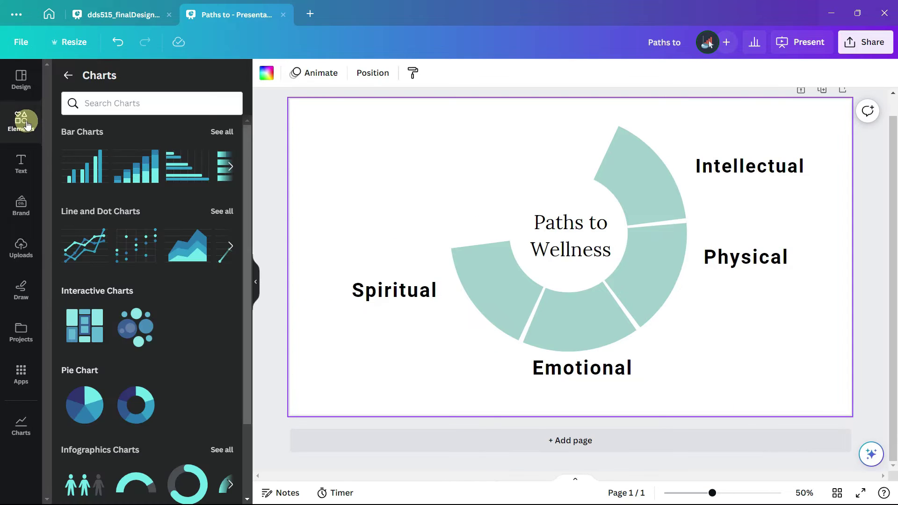
pyautogui.click(68, 75)
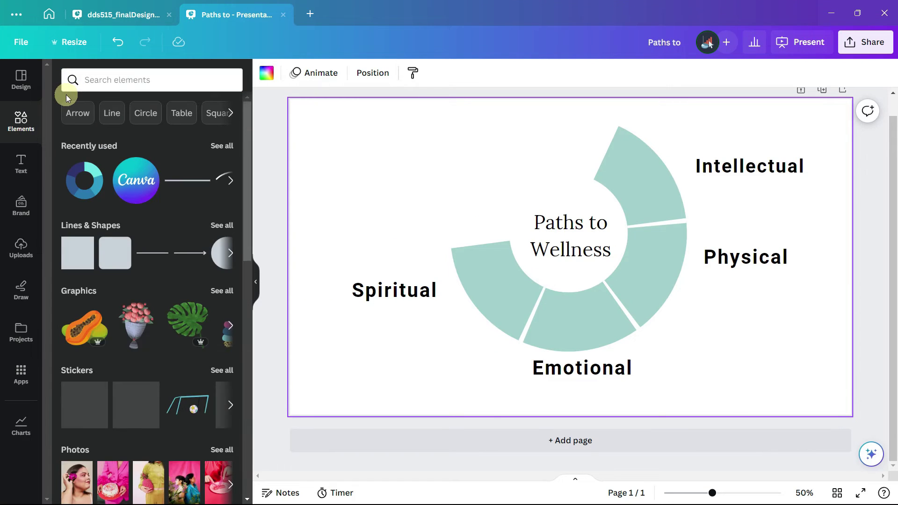
pyautogui.click(78, 293)
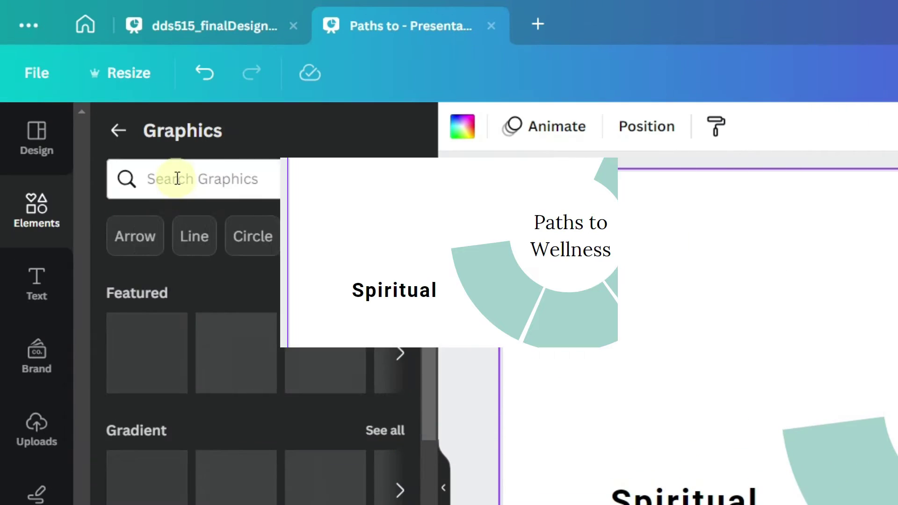
pyautogui.click(177, 179)
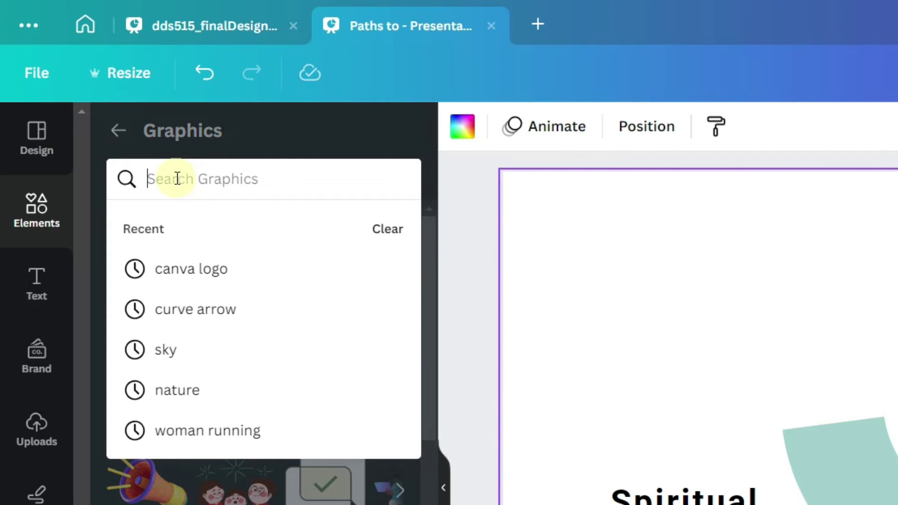
pyautogui.write('woman ru')
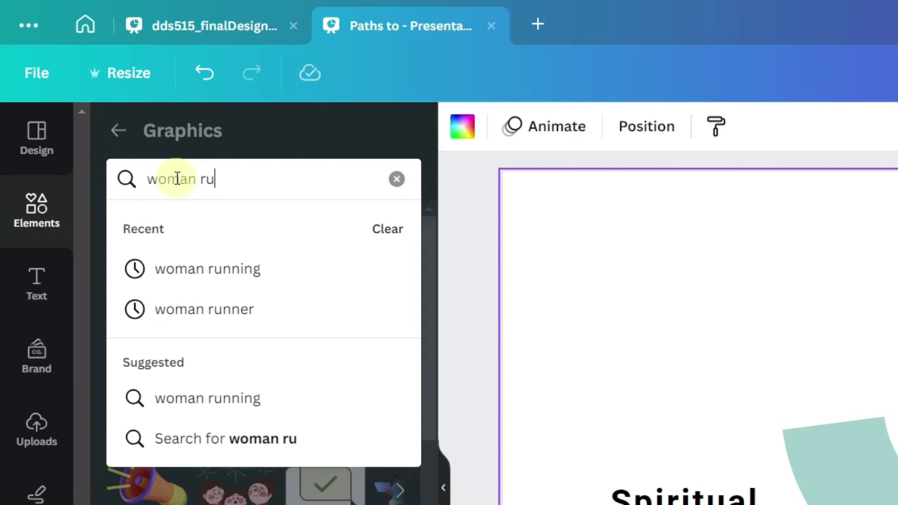
pyautogui.write('nning')
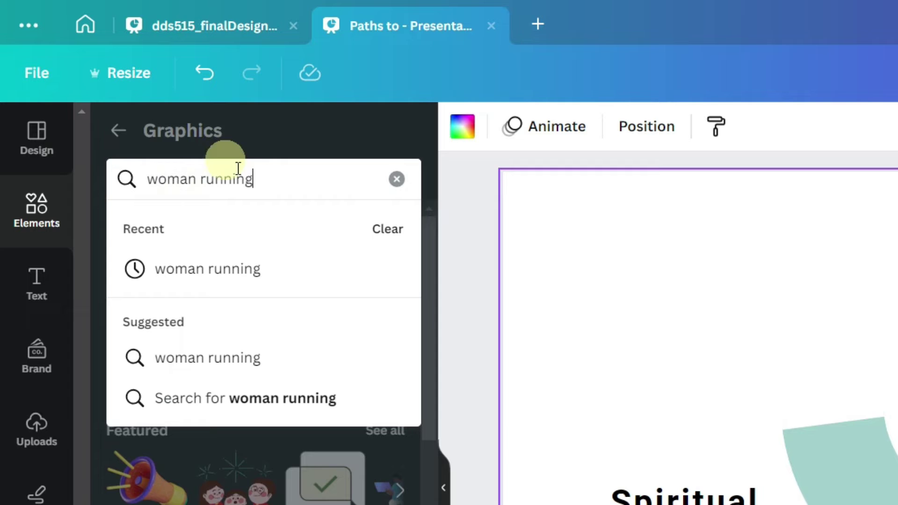
pyautogui.press('Return')
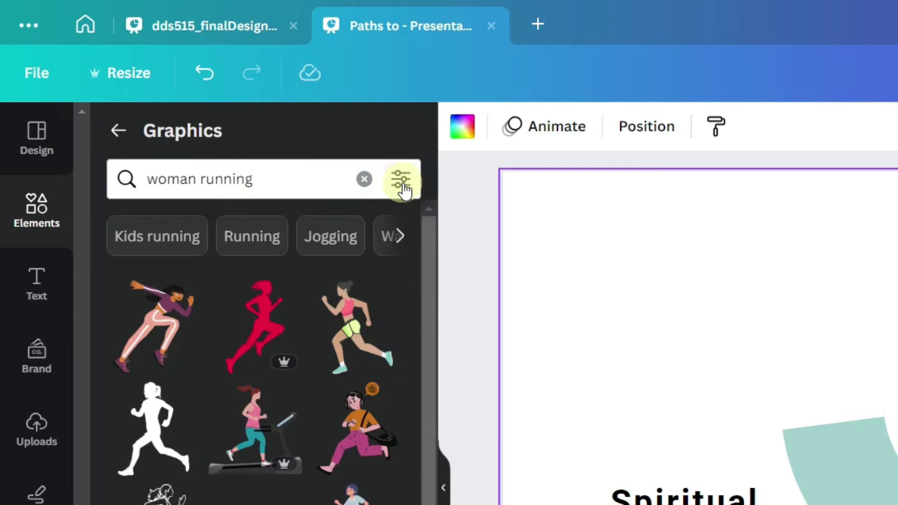
pyautogui.click(401, 179)
pyautogui.click(191, 367)
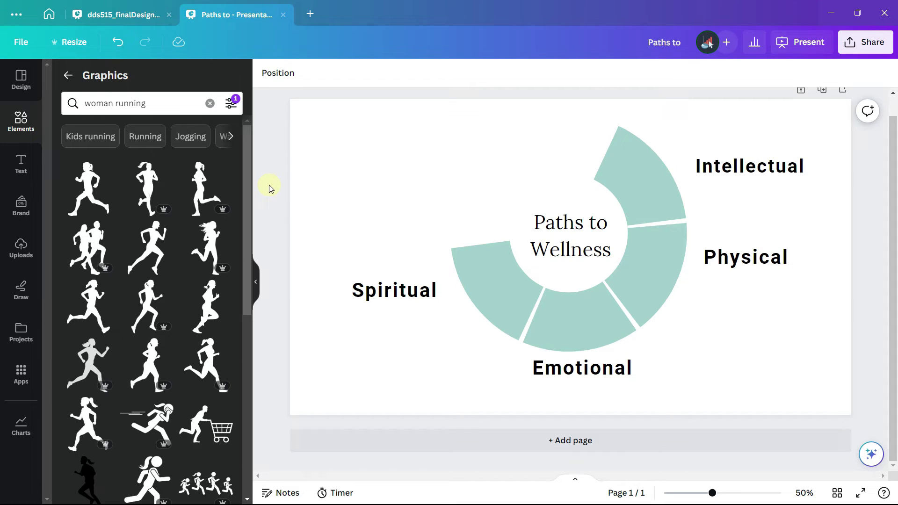
pyautogui.click(209, 370)
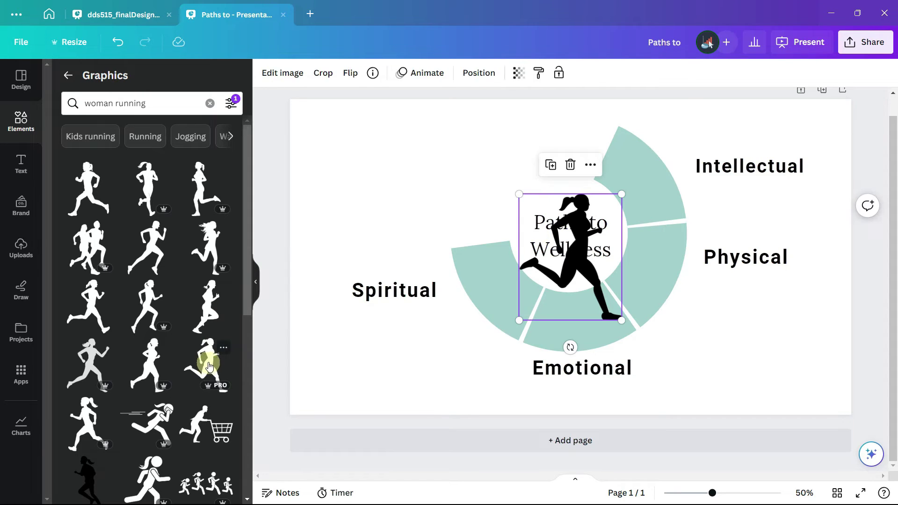
# Position the runner above the donut, up and left of the Paths to Wellness title.
pyautogui.click(253, 299)
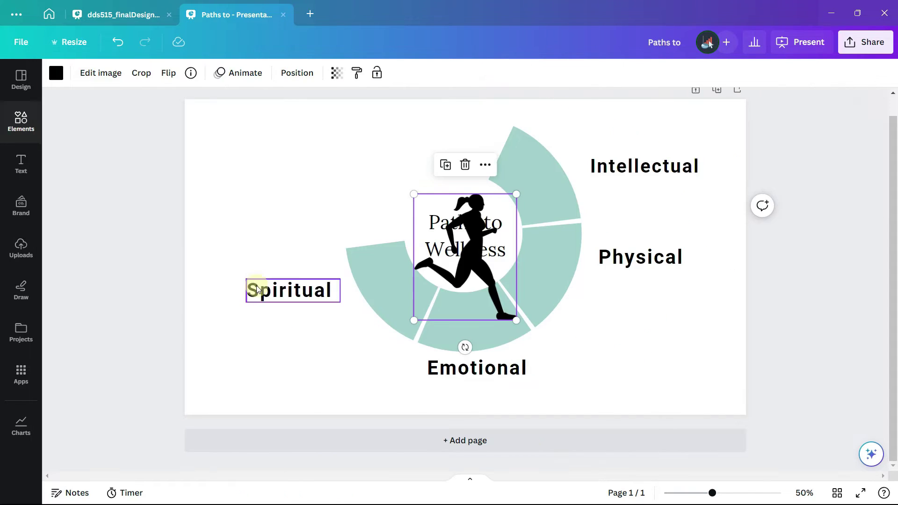
pyautogui.moveTo(462, 259); pyautogui.dragTo(367, 172)
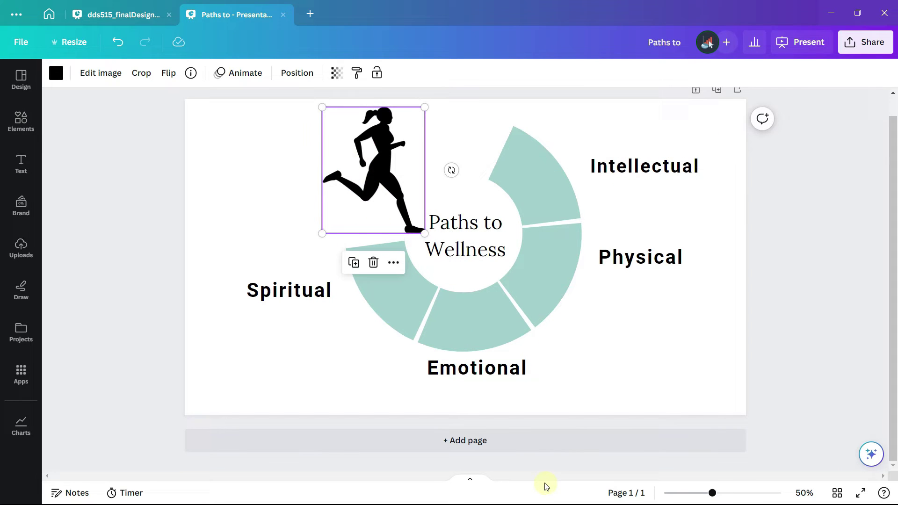
pyautogui.moveTo(713, 493); pyautogui.dragTo(733, 494)
pyautogui.moveTo(329, 176); pyautogui.dragTo(328, 167)
pyautogui.hotkey('ctrl', '-')
pyautogui.hotkey('ctrl', '-')
pyautogui.click(227, 224)
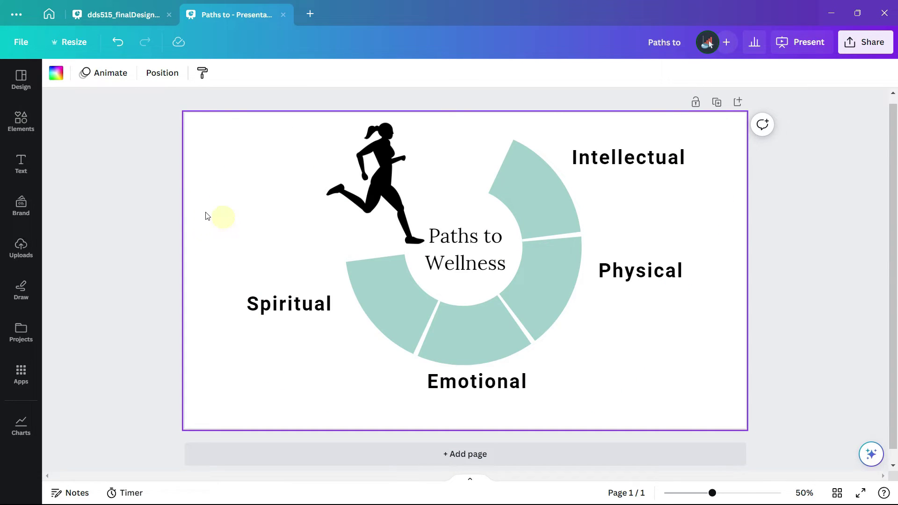
# Search Graphics for 'woman reading icon' and add a black reading-woman icon.
pyautogui.click(20, 123)
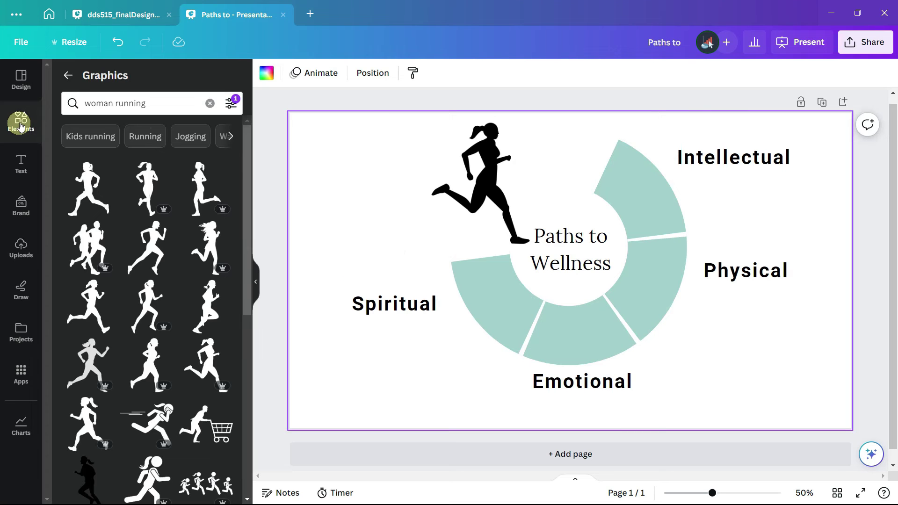
pyautogui.click(153, 103)
pyautogui.moveTo(159, 104); pyautogui.dragTo(60, 107)
pyautogui.write('woman r')
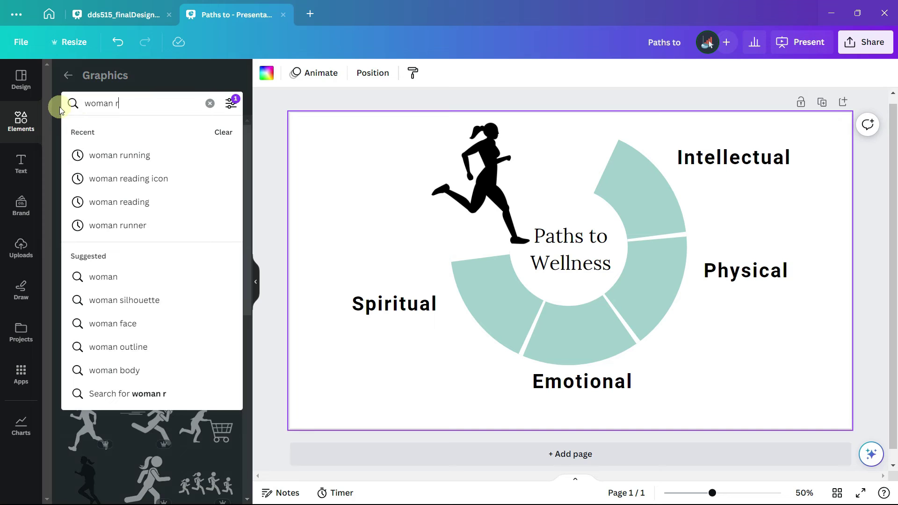
pyautogui.write('eading icon')
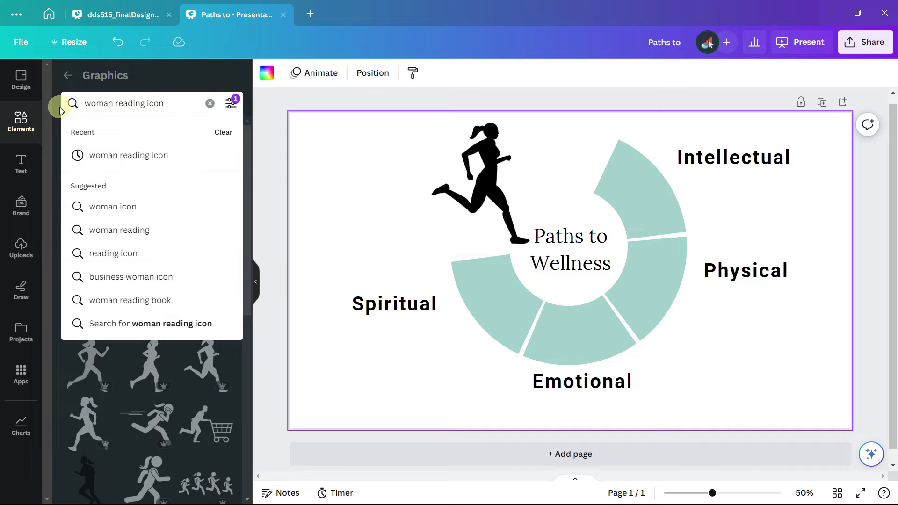
pyautogui.press('Return')
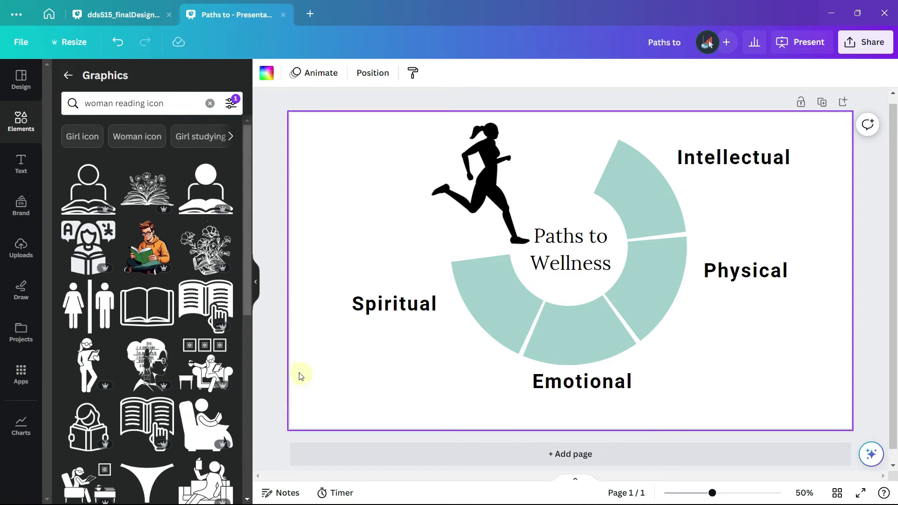
pyautogui.scroll(-1, 237, 359)
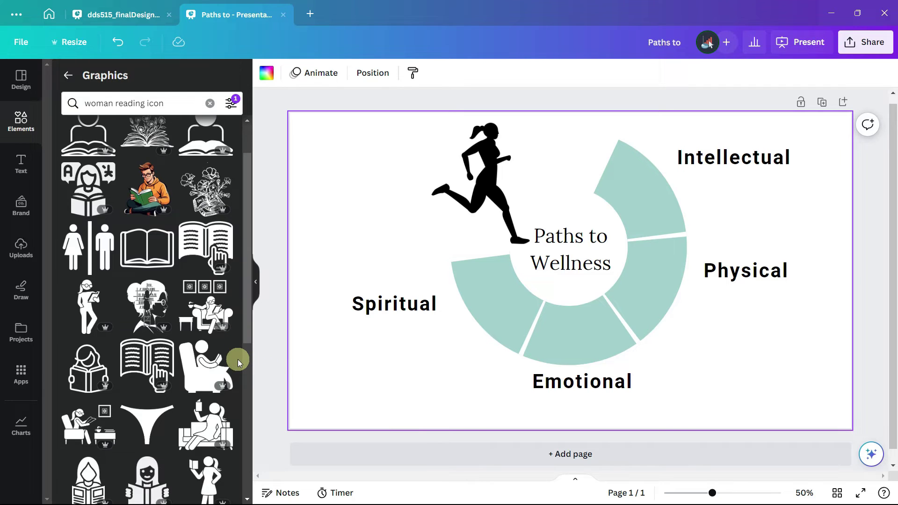
pyautogui.scroll(-3, 237, 360)
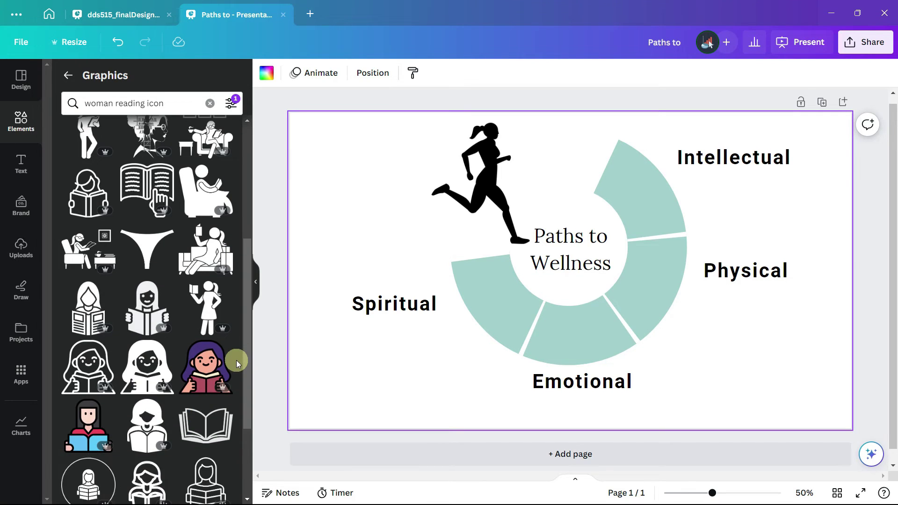
pyautogui.click(166, 331)
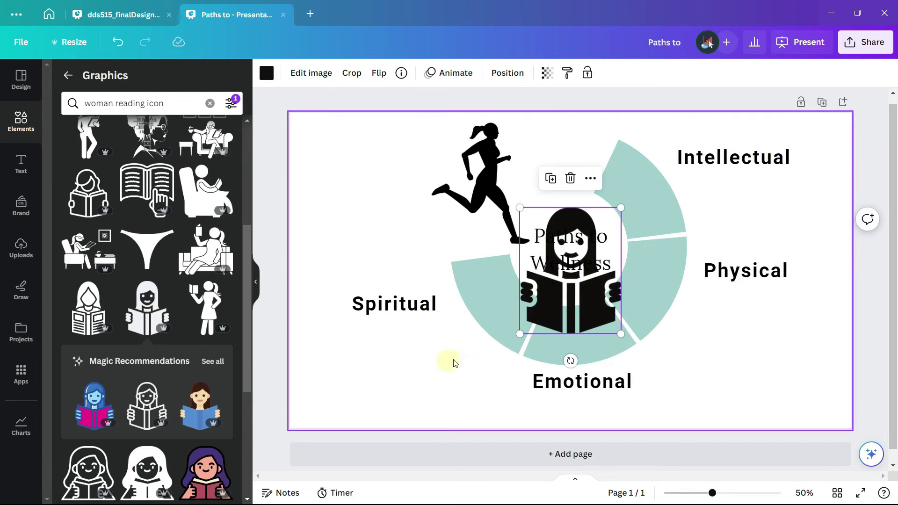
# Shrink the reading icon and place it inside the teal segment beside Intellectual.
pyautogui.click(256, 283)
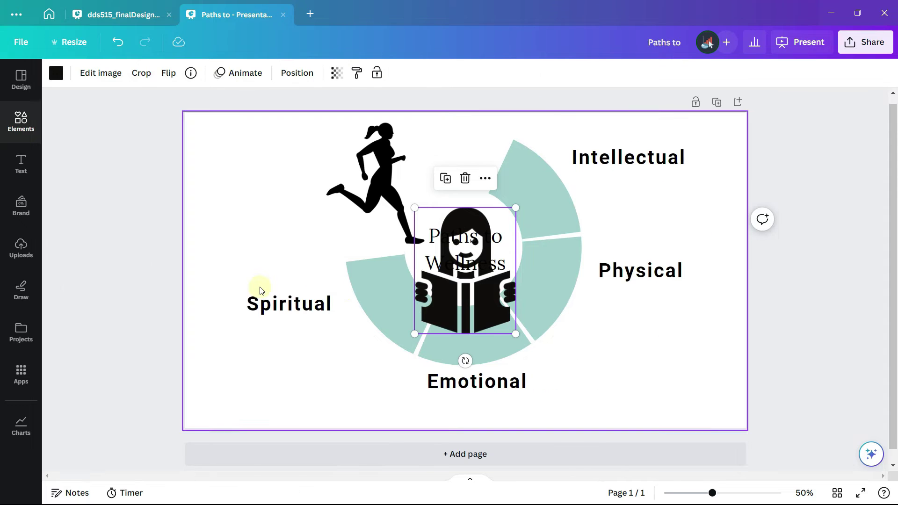
pyautogui.moveTo(442, 313); pyautogui.dragTo(523, 263)
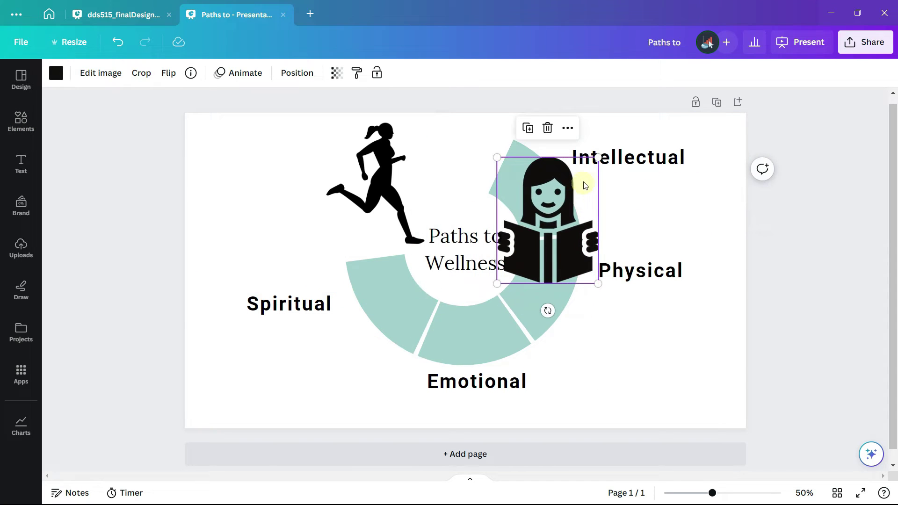
pyautogui.moveTo(604, 161); pyautogui.dragTo(557, 208)
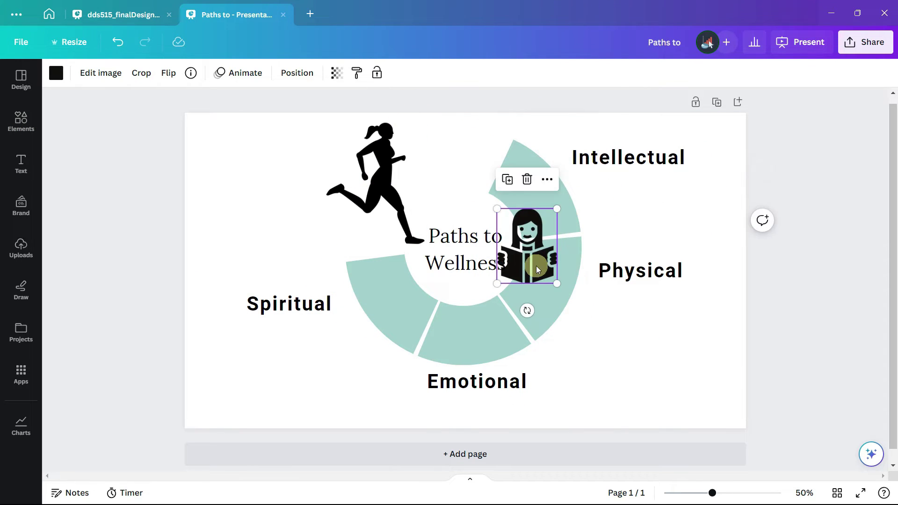
pyautogui.moveTo(548, 259); pyautogui.dragTo(566, 201)
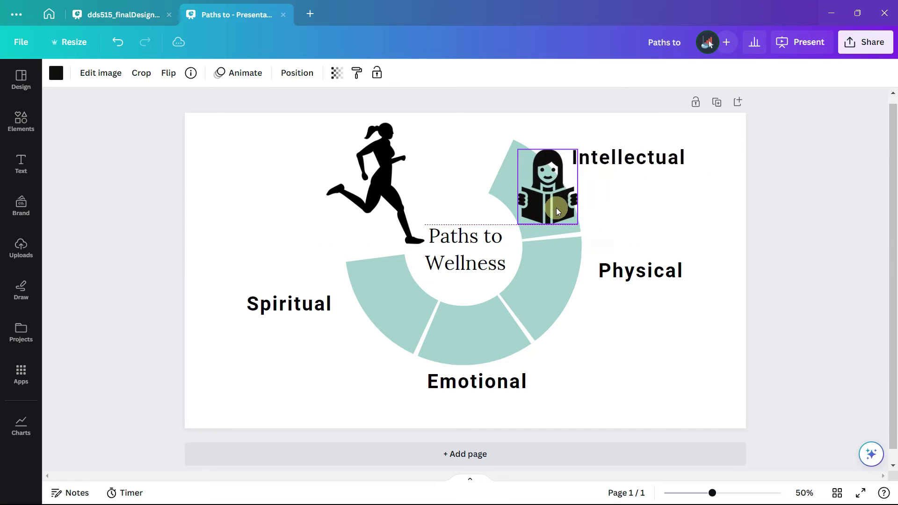
pyautogui.moveTo(575, 159); pyautogui.dragTo(541, 207)
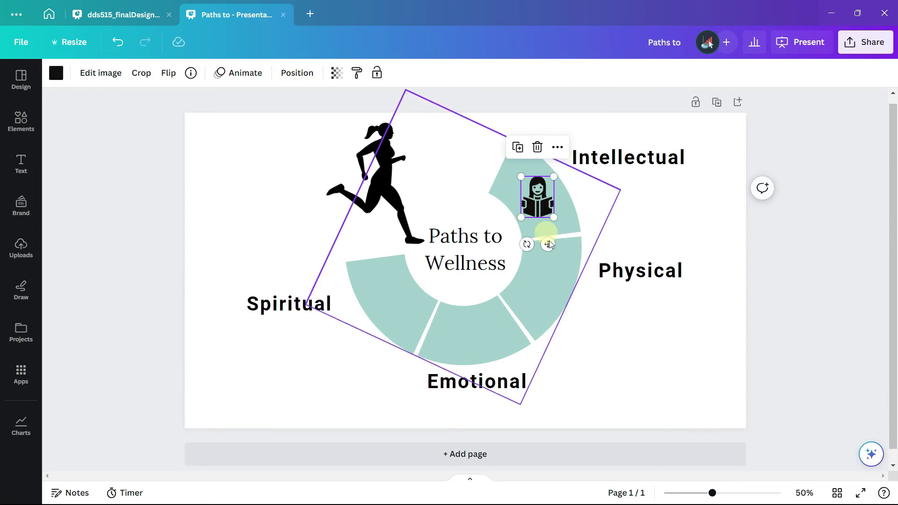
pyautogui.click(634, 336)
# Paste the dumbbell-lifting woman silhouette and crop it to her upper body.
pyautogui.hotkey('ctrl', 'v')
pyautogui.click(623, 341)
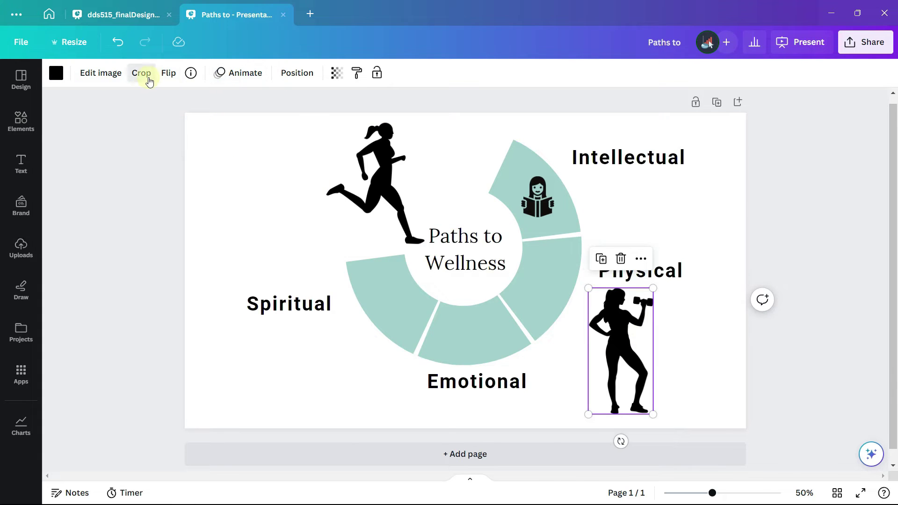
pyautogui.click(143, 73)
pyautogui.moveTo(695, 414); pyautogui.dragTo(684, 329)
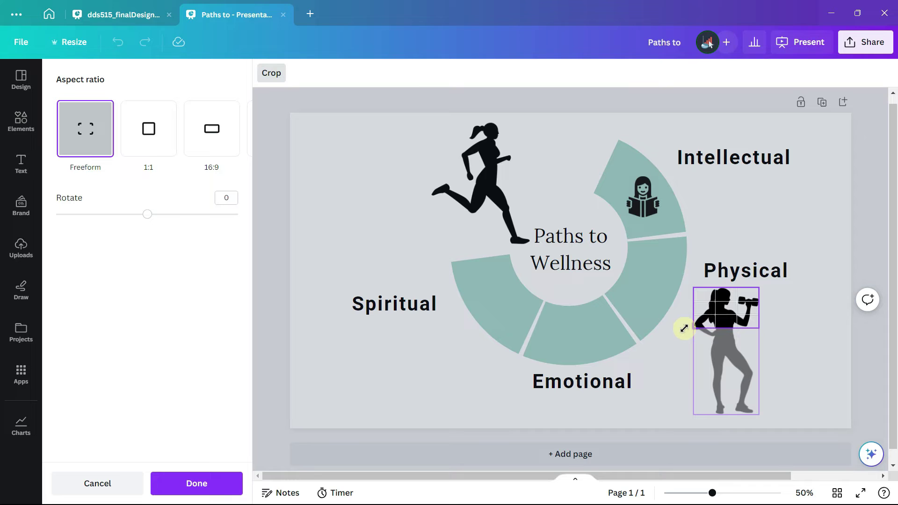
pyautogui.click(782, 345)
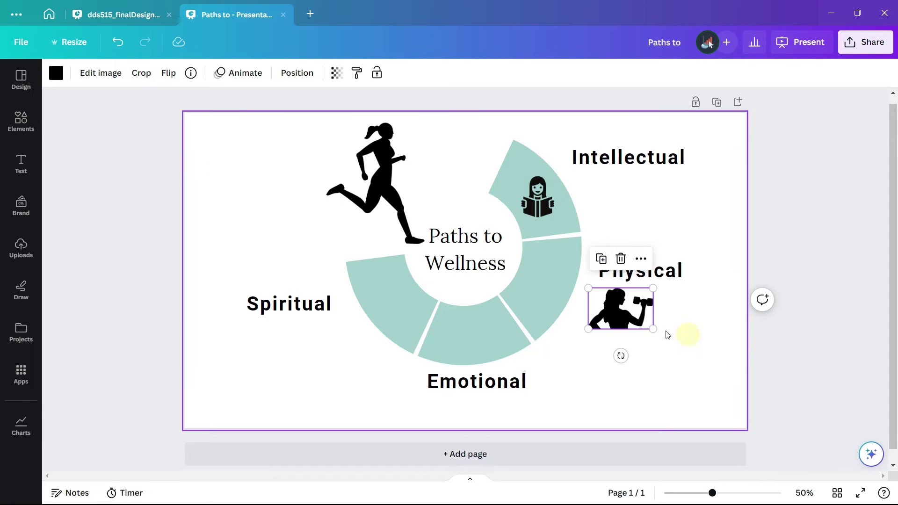
# Place the cropped silhouette in the Physical segment, then paste the cartoon woman portrait.
pyautogui.moveTo(624, 318); pyautogui.dragTo(552, 292)
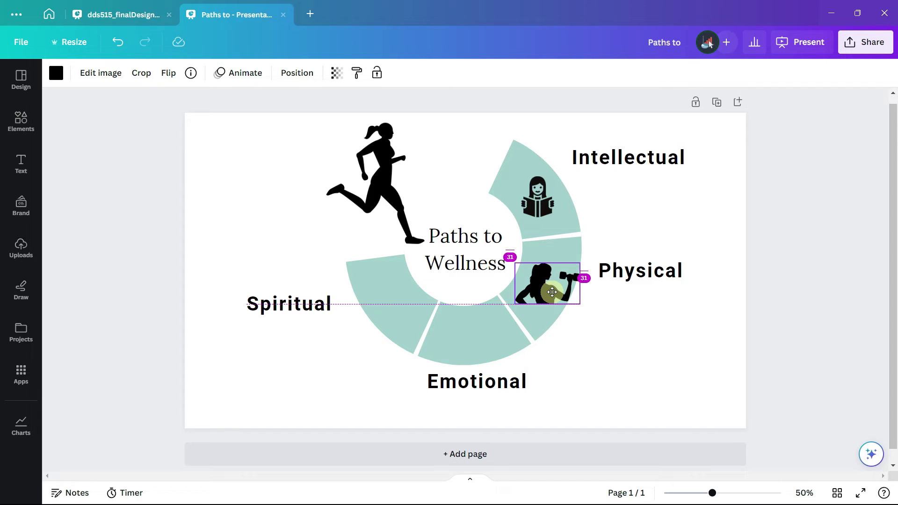
pyautogui.moveTo(552, 292); pyautogui.dragTo(552, 291)
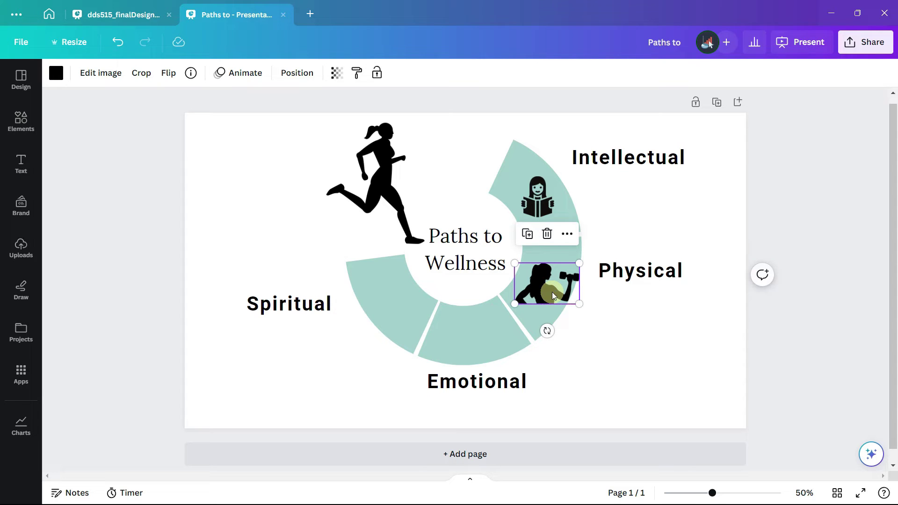
pyautogui.hotkey('ctrl', 'v')
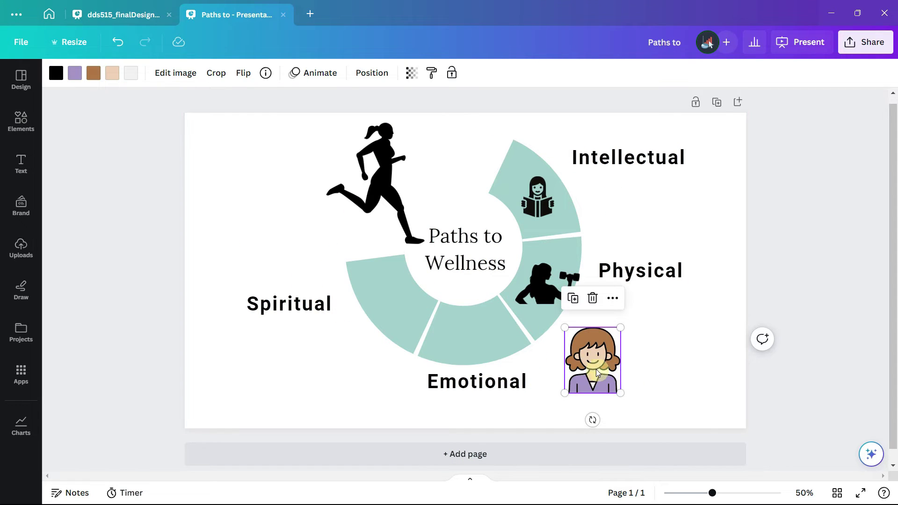
# Recolour the portrait's purple shirt and brown hair black and move it above Emotional.
pyautogui.click(74, 82)
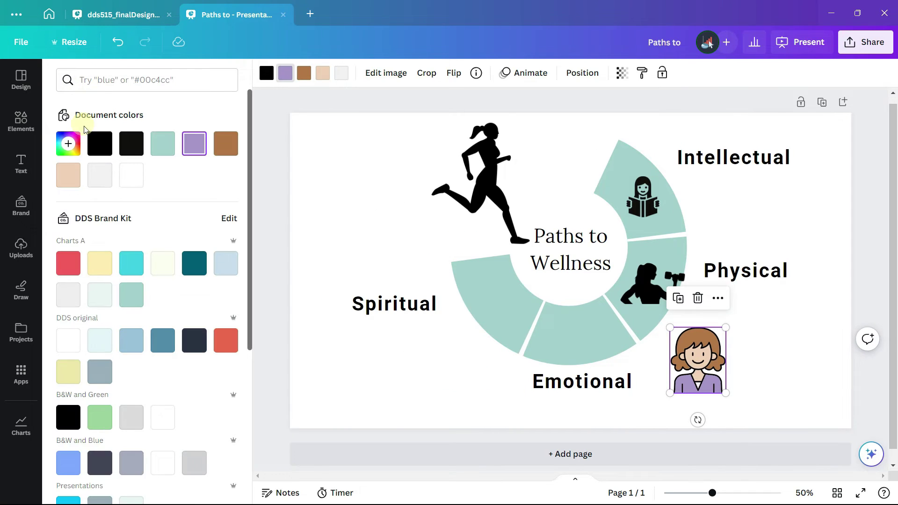
pyautogui.click(101, 137)
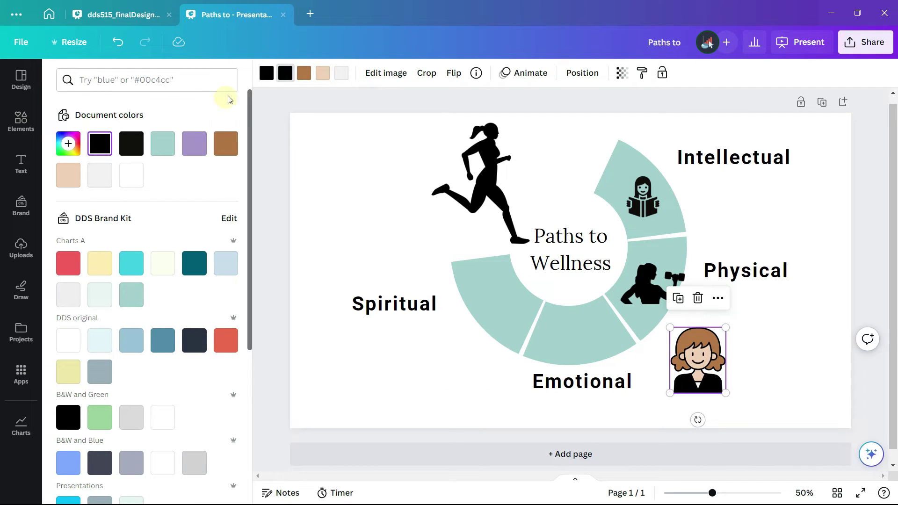
pyautogui.click(304, 73)
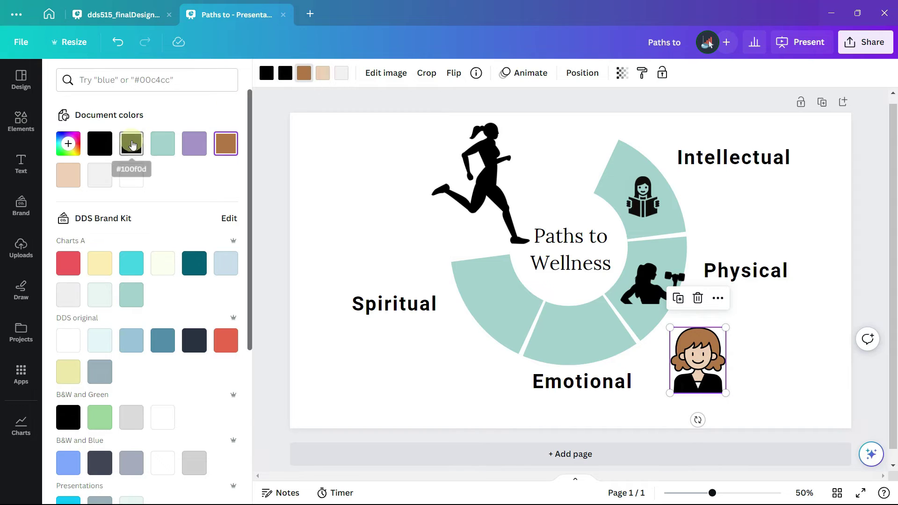
pyautogui.click(96, 144)
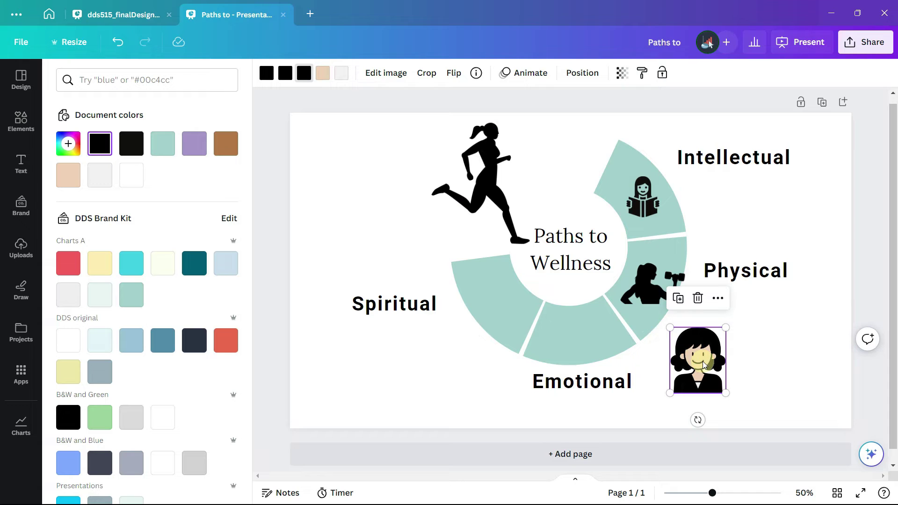
pyautogui.moveTo(703, 365)
pyautogui.mouseDown()
pyautogui.moveTo(592, 332)
pyautogui.moveTo(704, 350)
pyautogui.mouseUp()
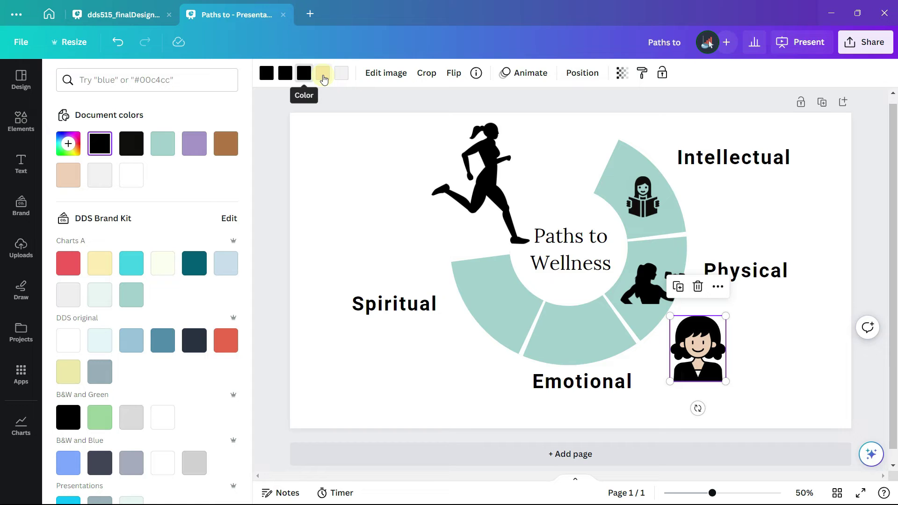
# Tint the portrait's yellow and light-grey areas teal and shrink it into the Emotional segment.
pyautogui.click(323, 74)
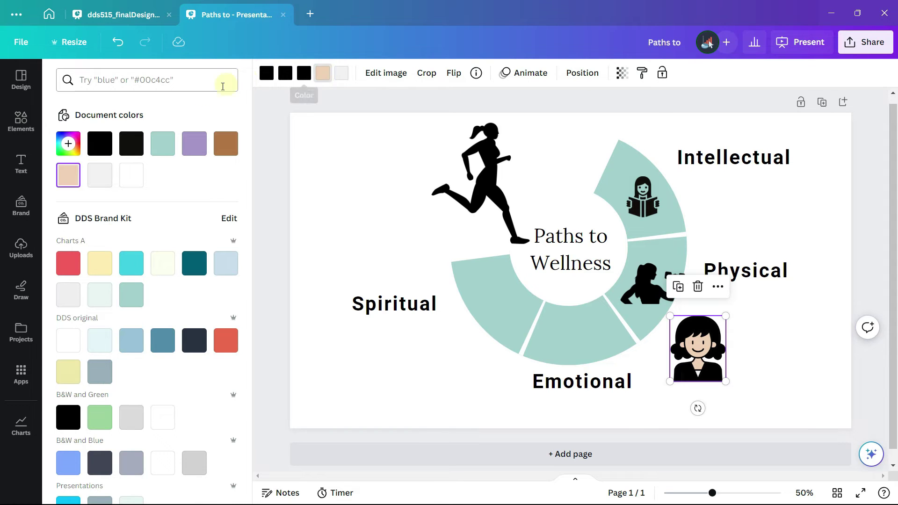
pyautogui.click(164, 144)
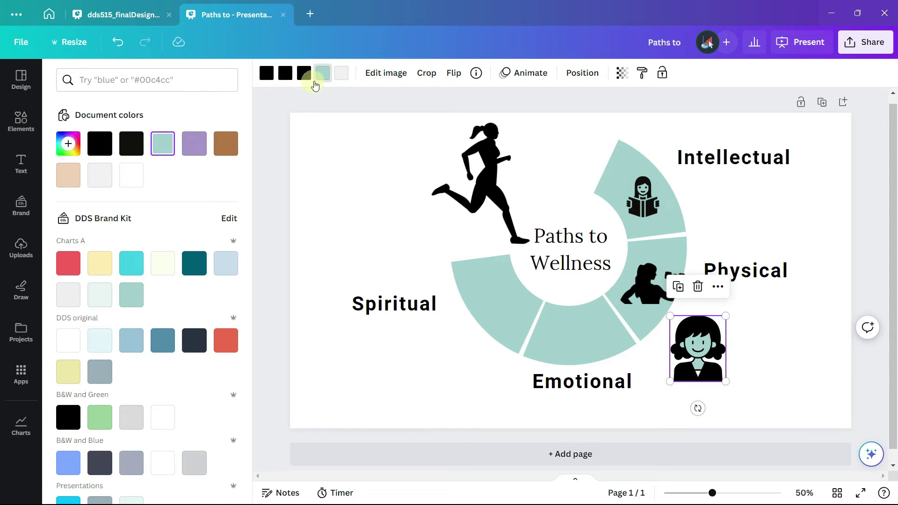
pyautogui.click(341, 74)
pyautogui.click(163, 143)
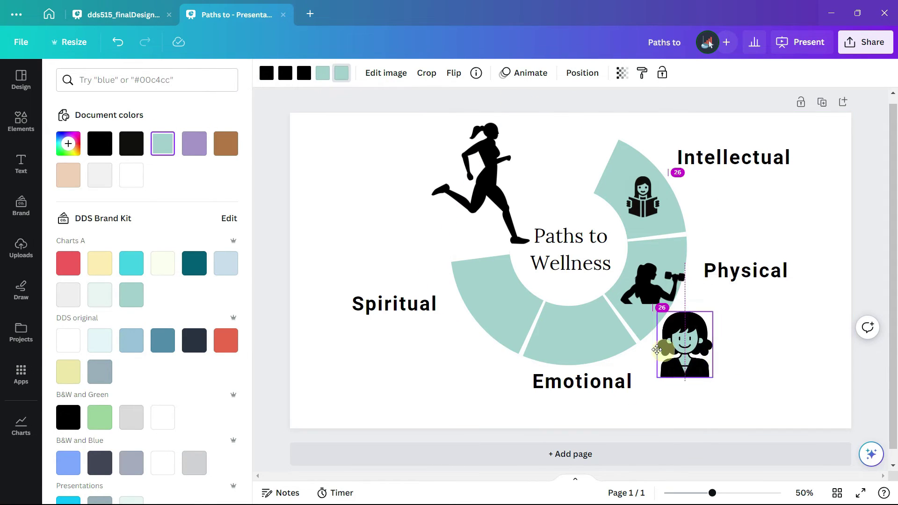
pyautogui.moveTo(694, 352); pyautogui.dragTo(588, 333)
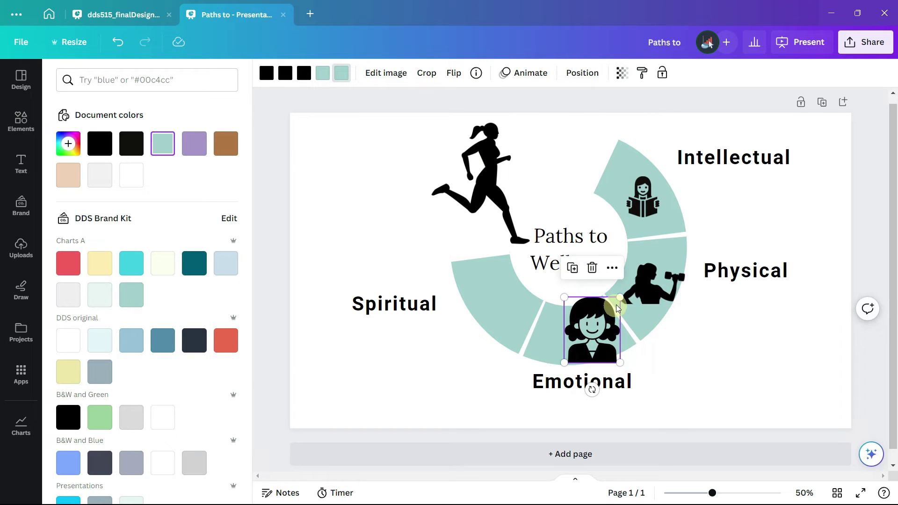
pyautogui.moveTo(621, 298); pyautogui.dragTo(582, 328)
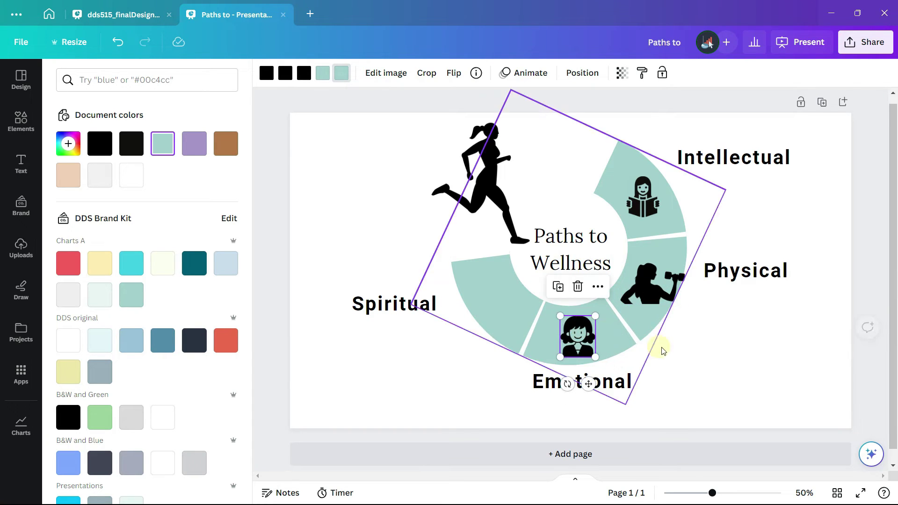
pyautogui.click(683, 351)
pyautogui.hotkey('ctrl', 'v')
# Shrink the meditating figure and place it inside the Spiritual segment.
pyautogui.click(431, 392)
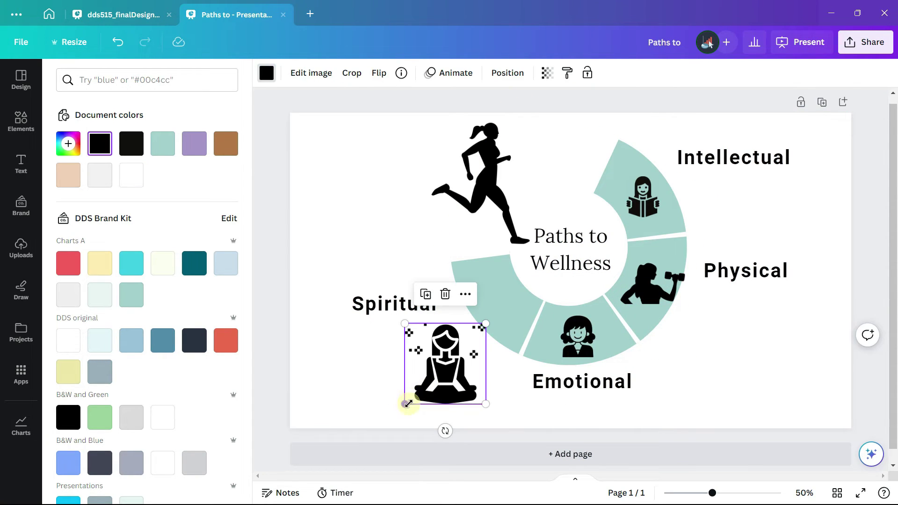
pyautogui.moveTo(406, 404); pyautogui.dragTo(494, 301)
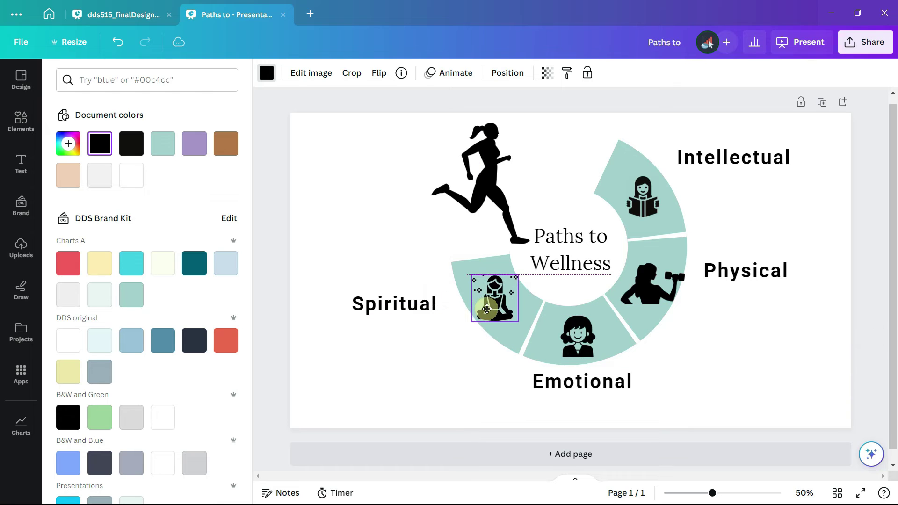
pyautogui.click(744, 373)
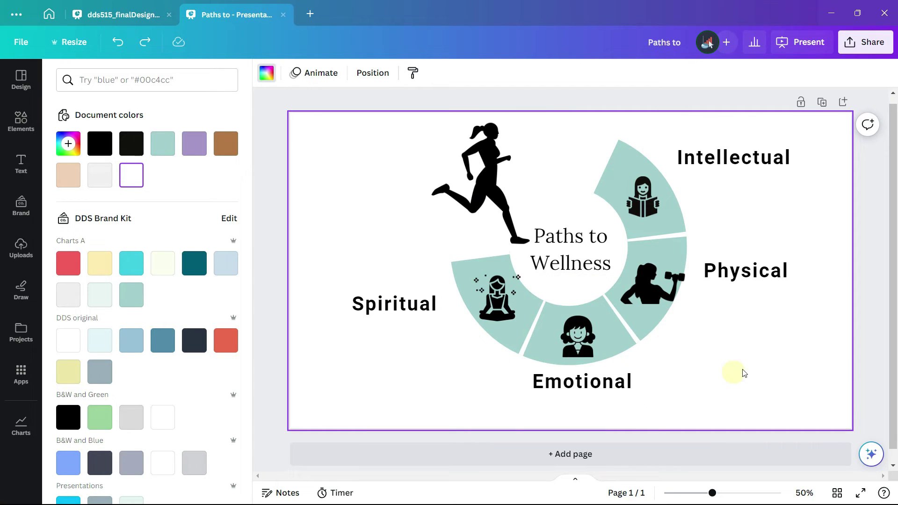
# Rotate the reading-woman icon to about -84° and reposition it within the Intellectual segment.
pyautogui.moveTo(713, 493); pyautogui.dragTo(736, 493)
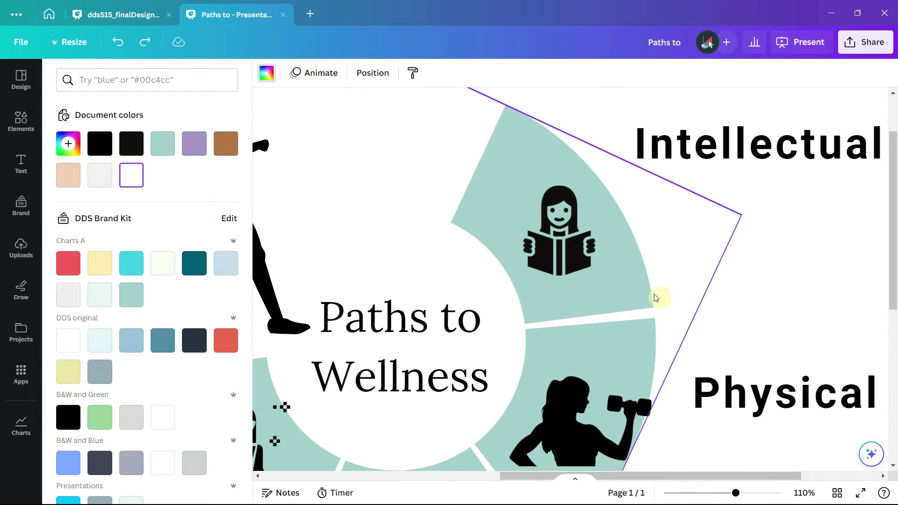
pyautogui.click(578, 268)
pyautogui.moveTo(560, 303); pyautogui.dragTo(625, 190)
pyautogui.moveTo(572, 230); pyautogui.dragTo(593, 225)
pyautogui.click(758, 287)
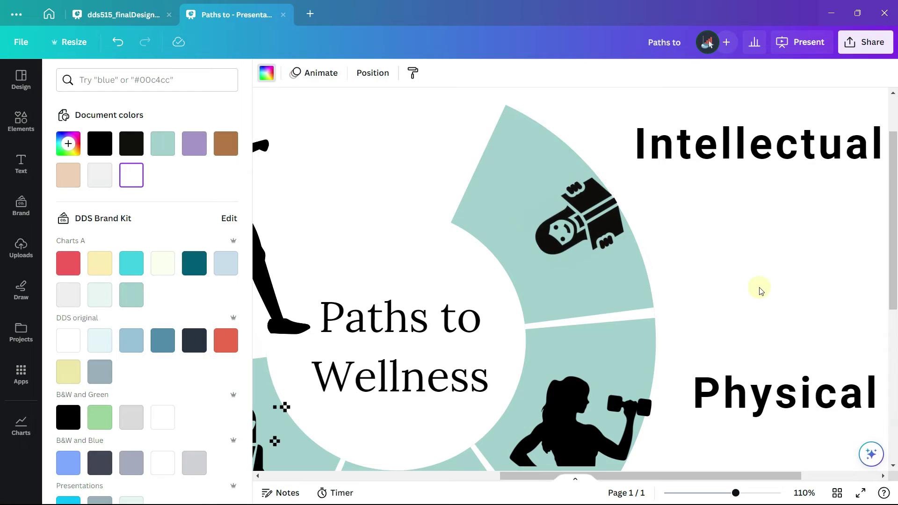
# Scroll down to review the infographic's category labels.
pyautogui.scroll(-5, 695, 399)
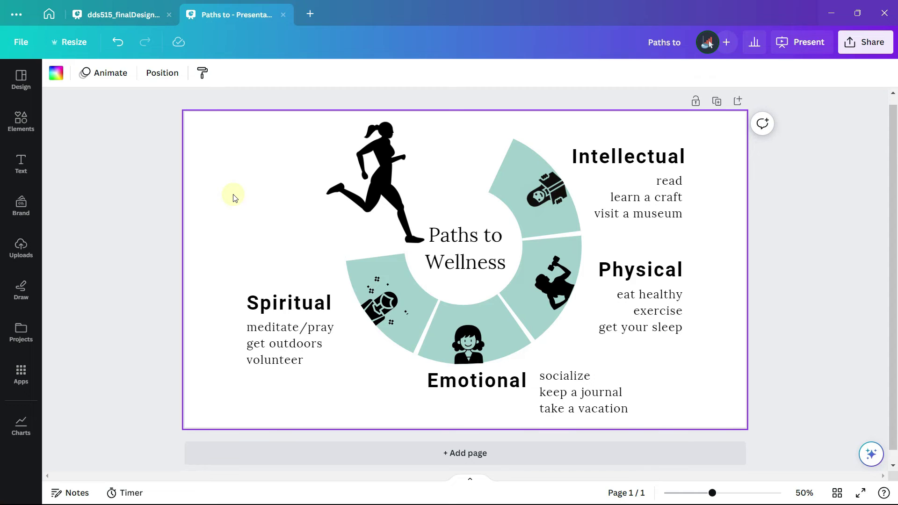
# Add a circle from Lines & Shapes and size it over the Paths to Wellness title.
pyautogui.click(21, 120)
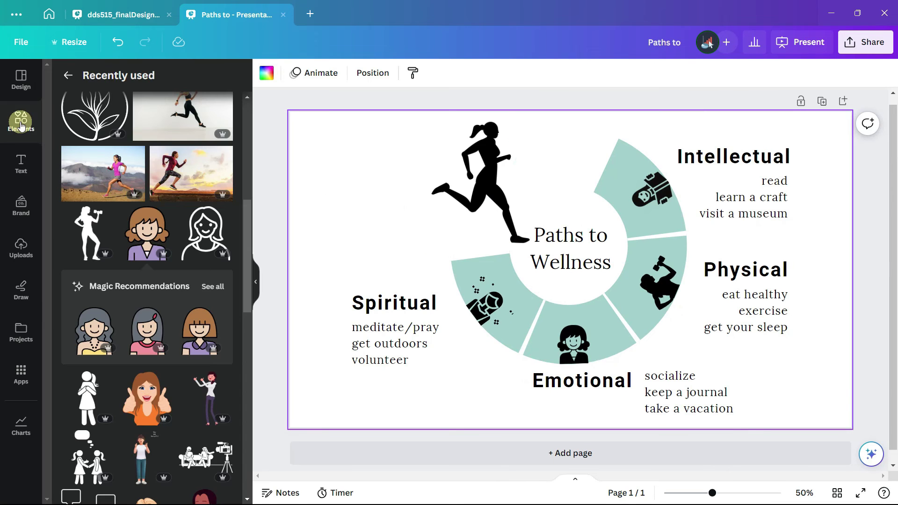
pyautogui.click(68, 75)
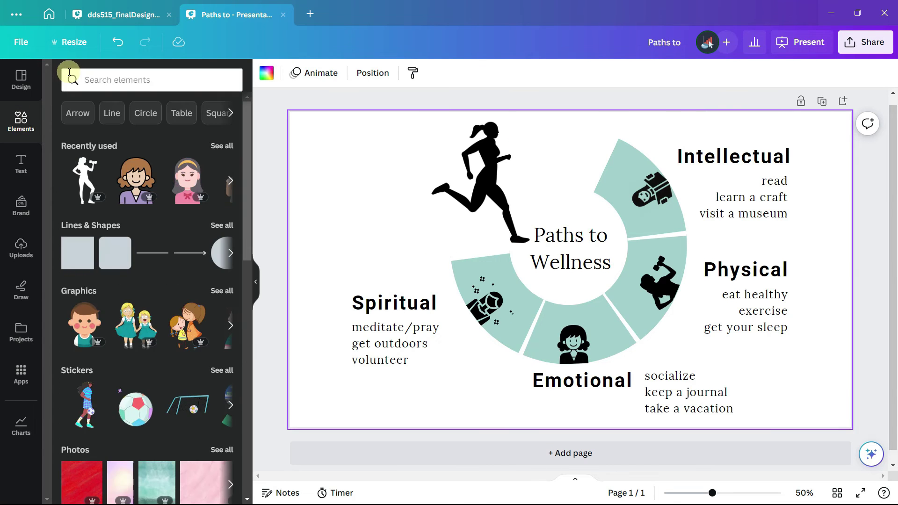
pyautogui.click(97, 225)
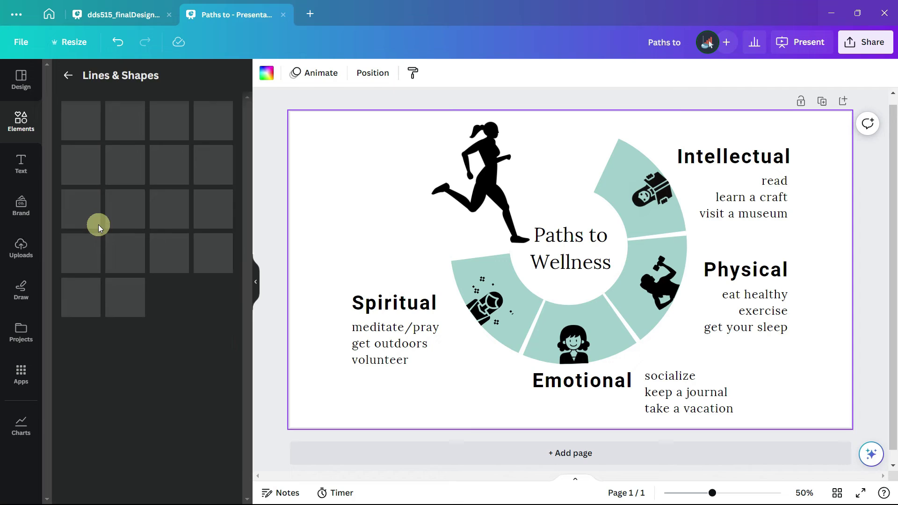
pyautogui.click(161, 348)
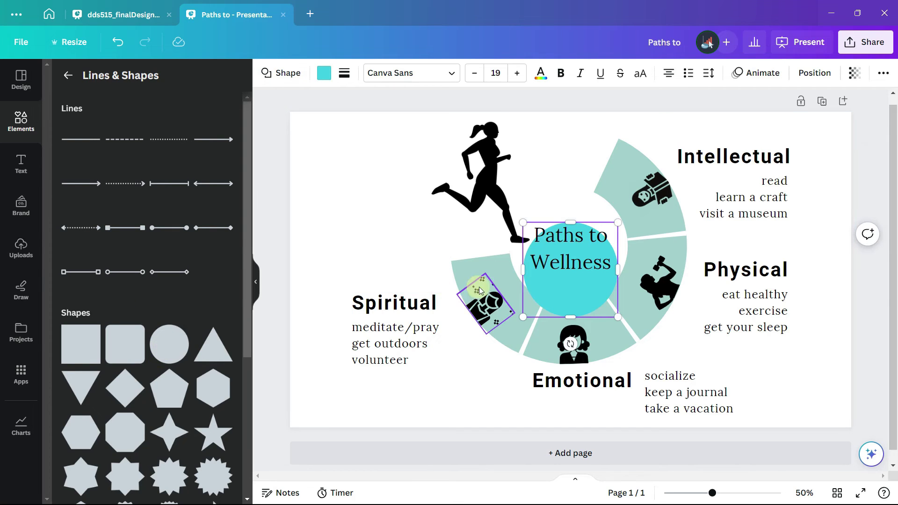
pyautogui.click(549, 293)
pyautogui.moveTo(549, 291); pyautogui.dragTo(560, 251)
pyautogui.moveTo(531, 277); pyautogui.dragTo(503, 308)
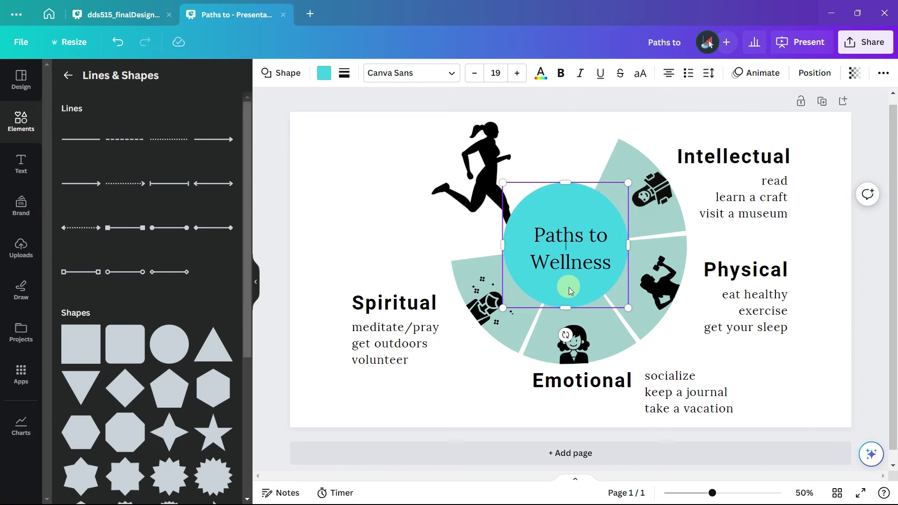
pyautogui.moveTo(570, 291); pyautogui.dragTo(573, 288)
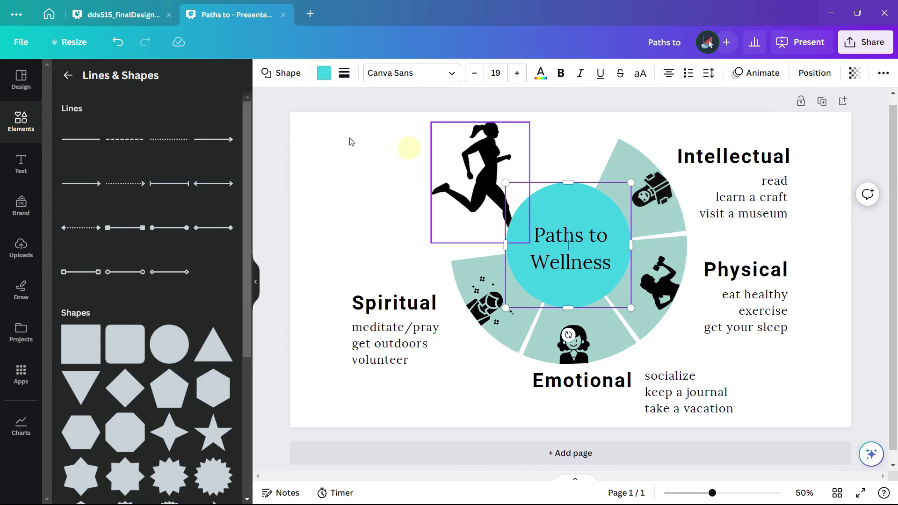
# Fill the circle white with 50 transparency.
pyautogui.click(324, 75)
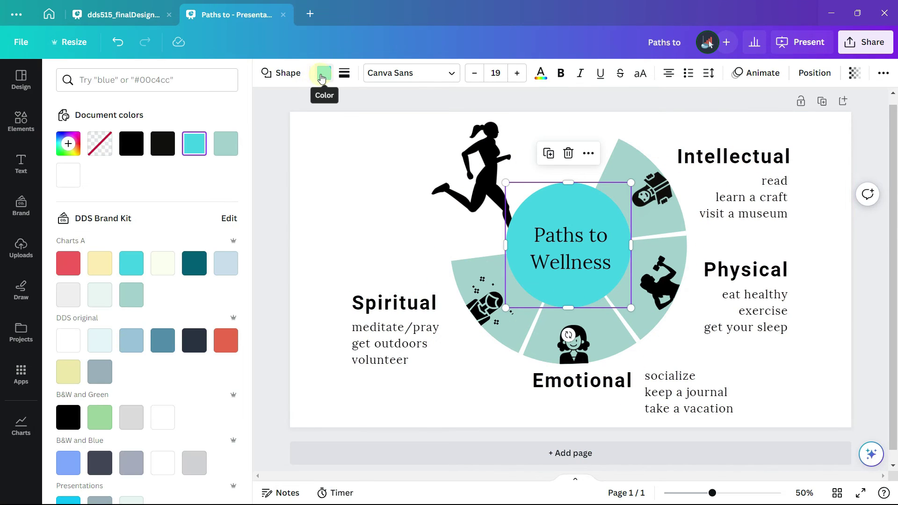
pyautogui.click(69, 177)
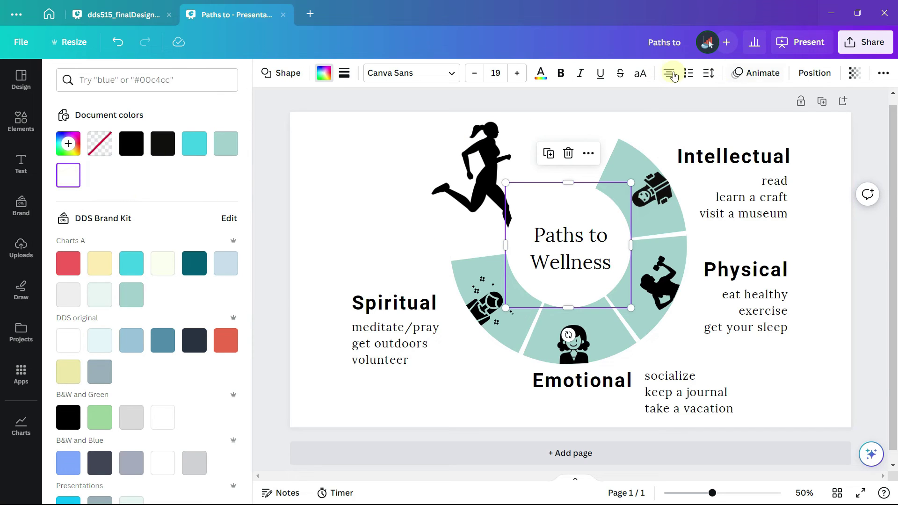
pyautogui.click(855, 75)
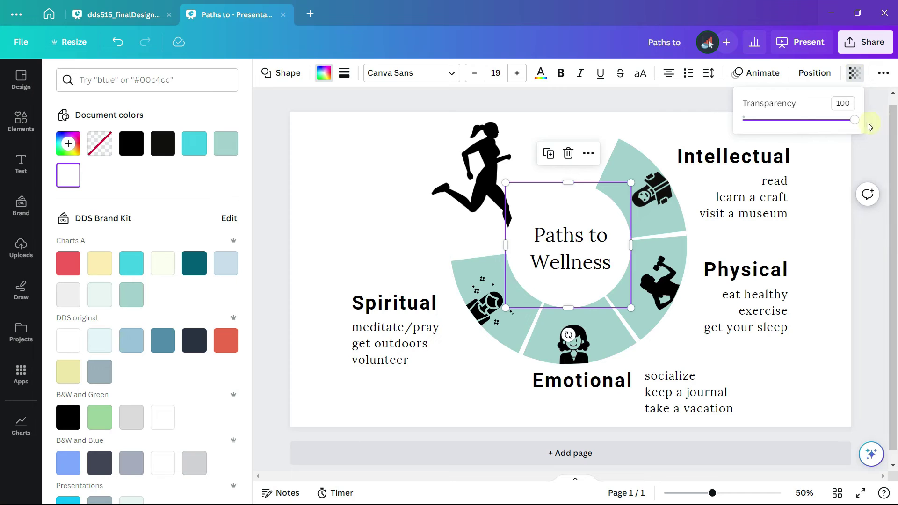
pyautogui.click(849, 103)
pyautogui.write('50')
pyautogui.press('Return')
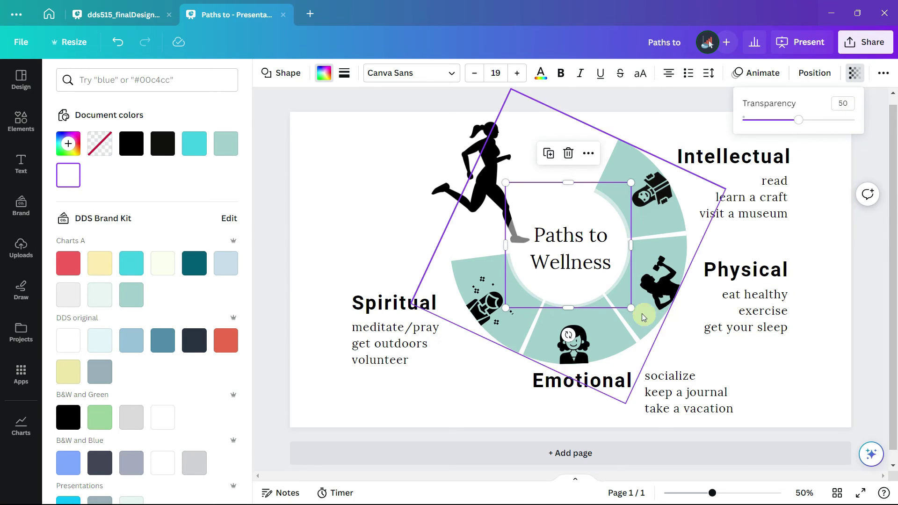
# Enlarge the circle to 453 by 453.
pyautogui.moveTo(632, 308); pyautogui.dragTo(635, 312)
pyautogui.hotkey('ctrl', 'z')
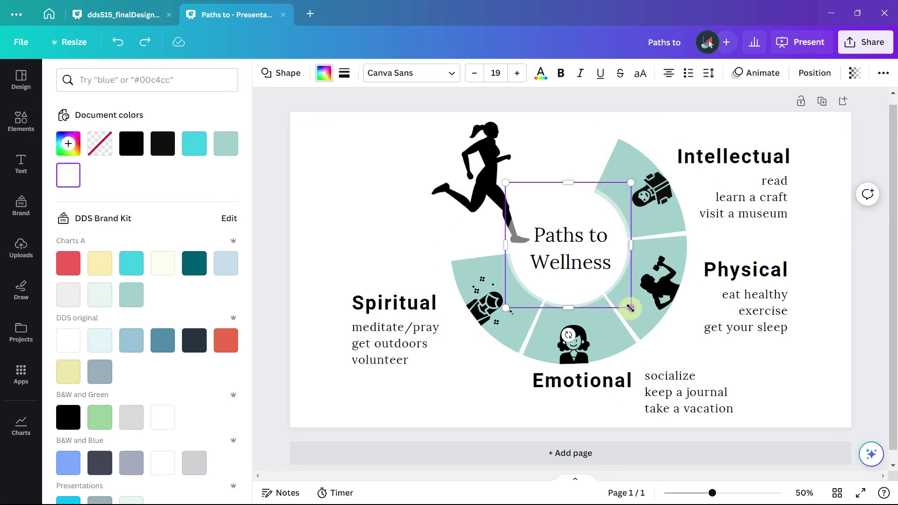
pyautogui.moveTo(637, 316); pyautogui.dragTo(614, 298)
# Bring the runner silhouette to the front, above the translucent circle.
pyautogui.click(465, 190)
pyautogui.rightClick(465, 191)
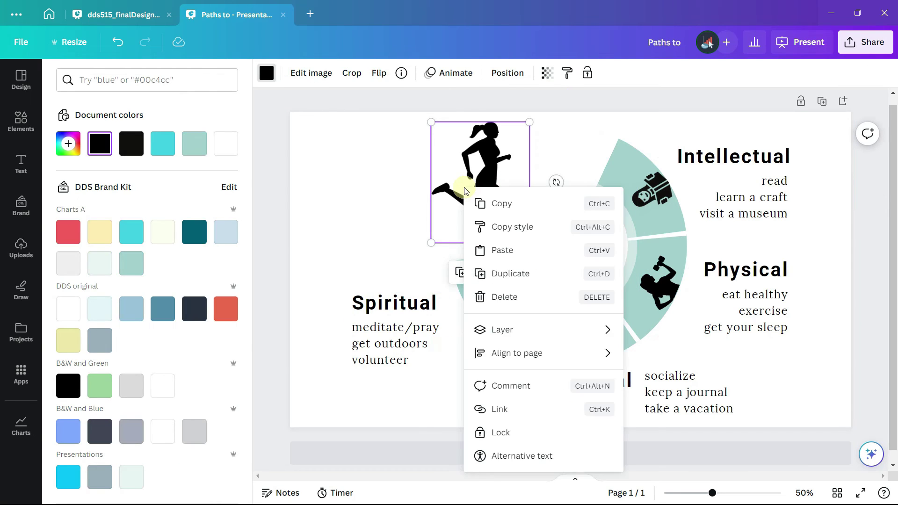
pyautogui.moveTo(505, 330)
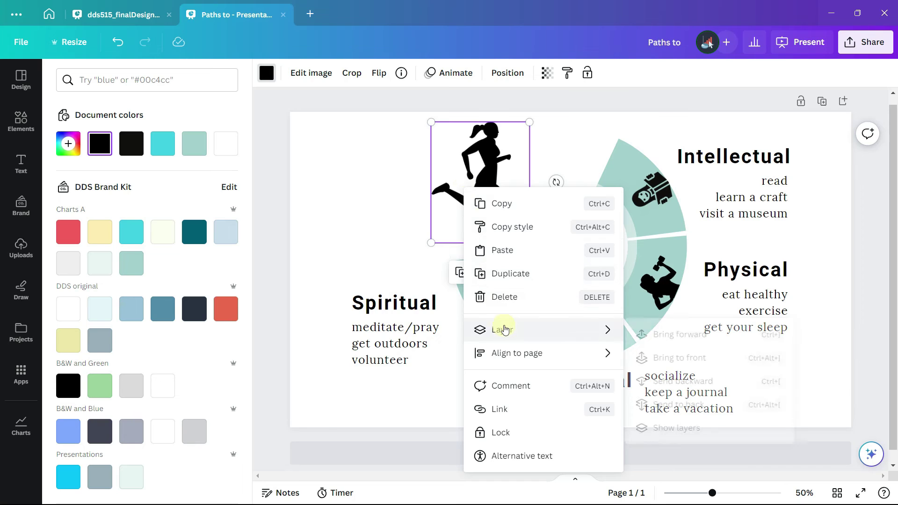
pyautogui.click(664, 362)
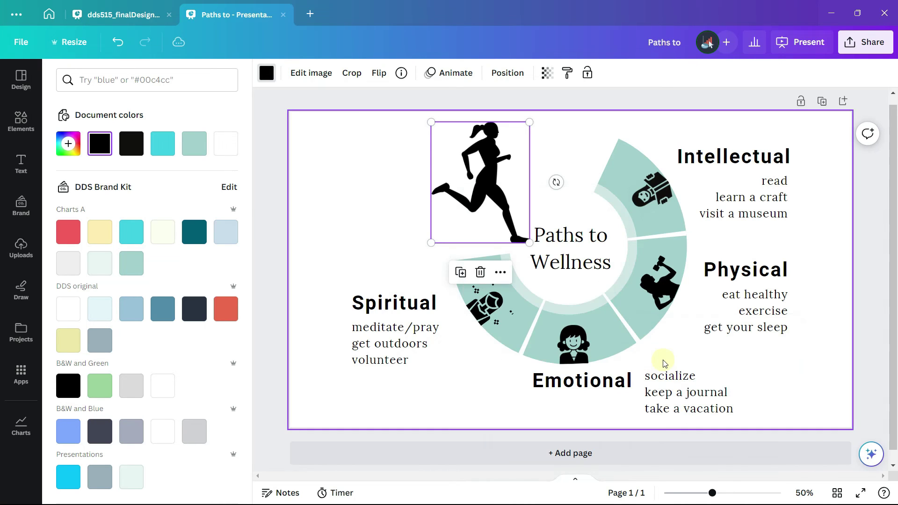
pyautogui.click(327, 216)
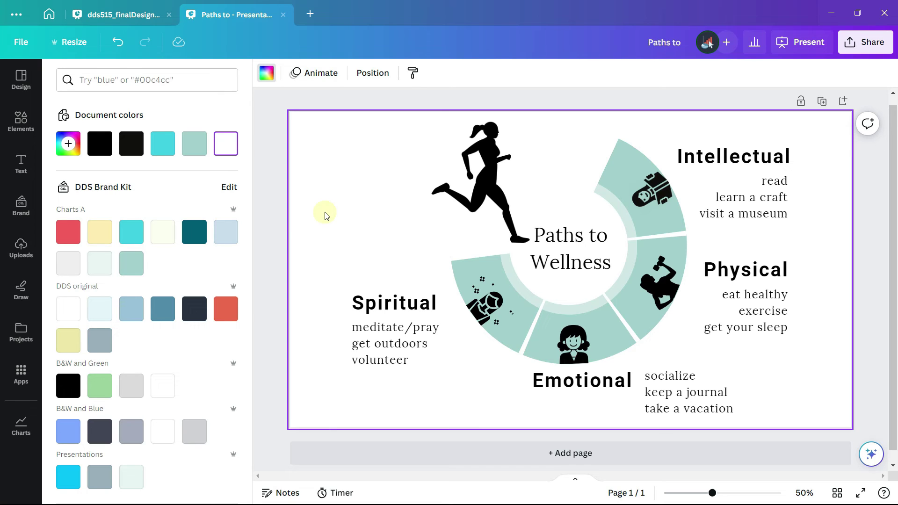
# Make the background light mint #E8F3F1 and recolour the first donut segment to match.
pyautogui.click(103, 270)
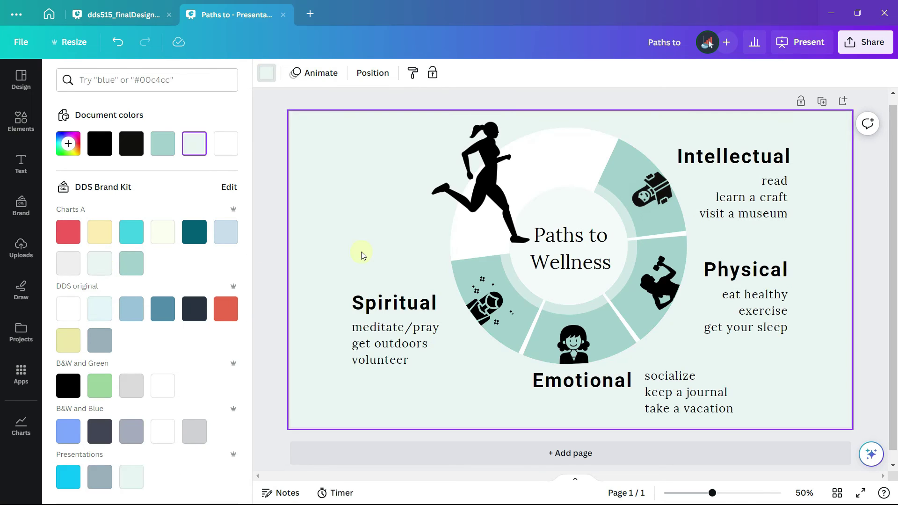
pyautogui.click(458, 257)
pyautogui.click(458, 257)
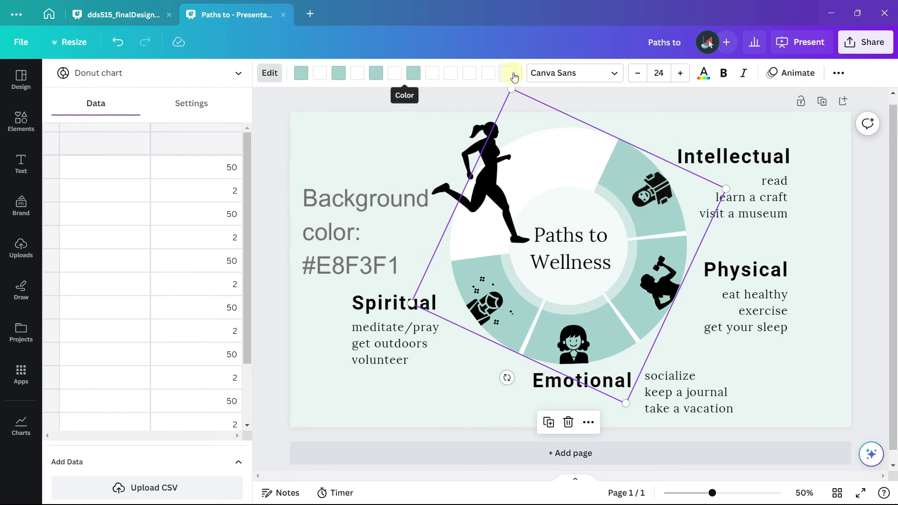
pyautogui.click(433, 72)
pyautogui.click(194, 143)
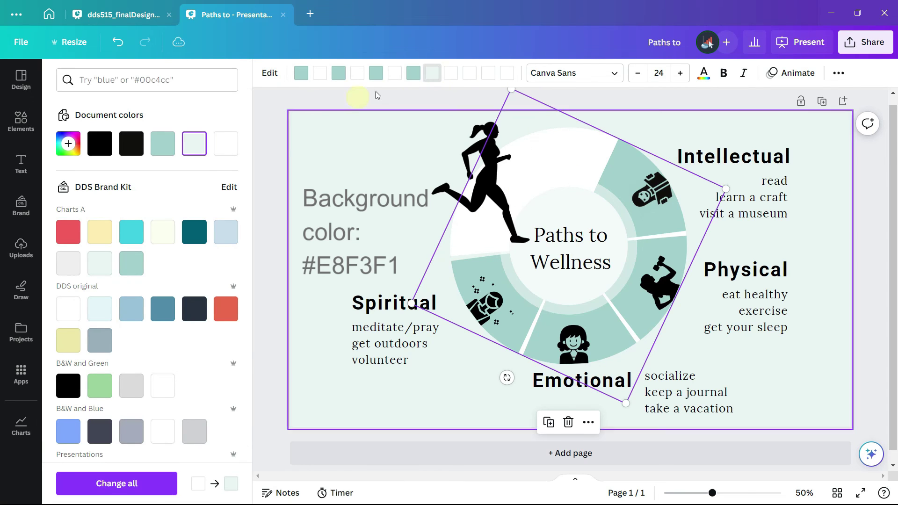
# Recolour the remaining white donut segments the same light green.
pyautogui.click(451, 73)
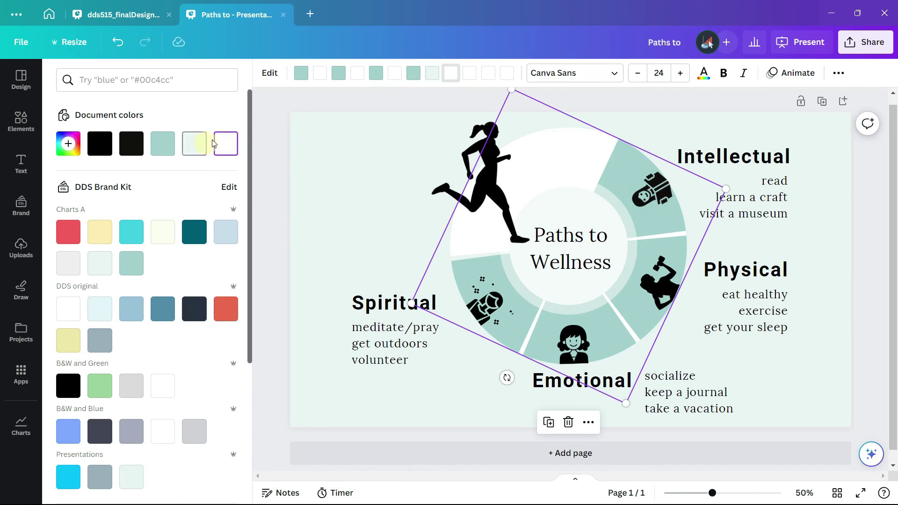
pyautogui.click(194, 143)
pyautogui.click(470, 74)
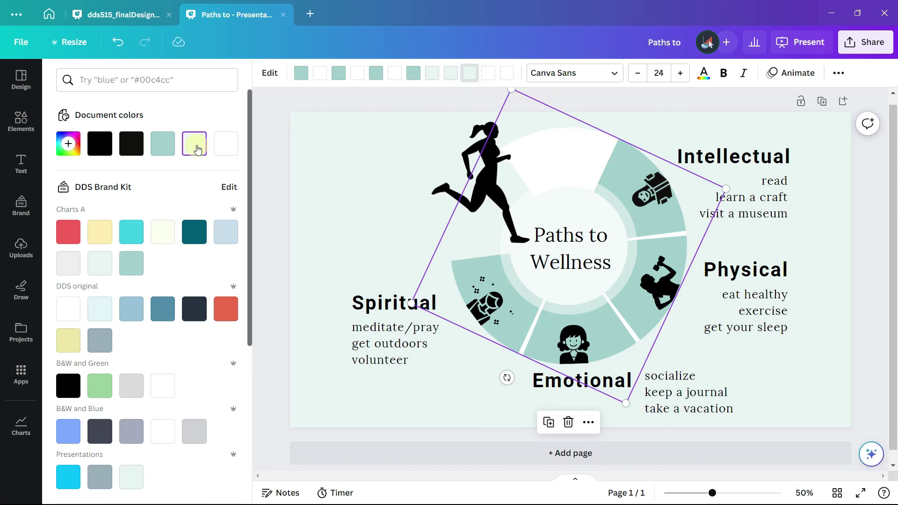
pyautogui.click(194, 144)
pyautogui.click(486, 74)
pyautogui.click(194, 144)
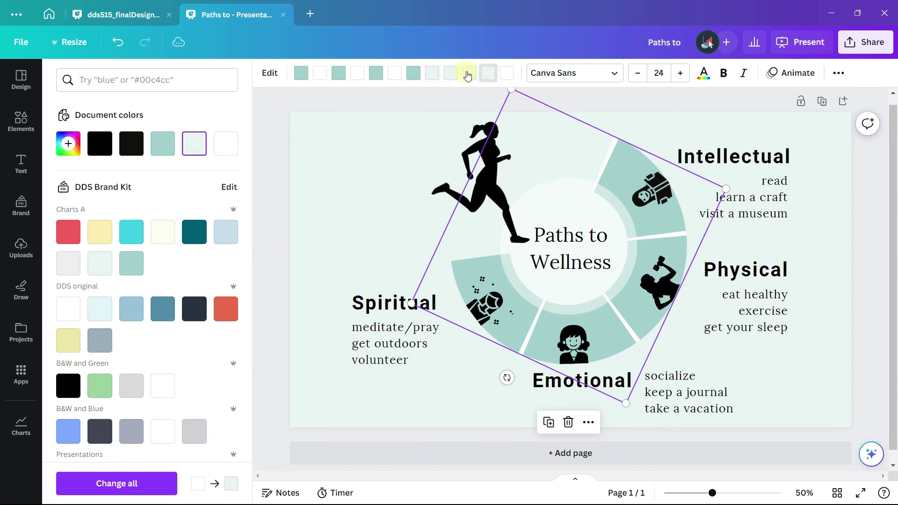
pyautogui.click(507, 73)
pyautogui.press('Escape')
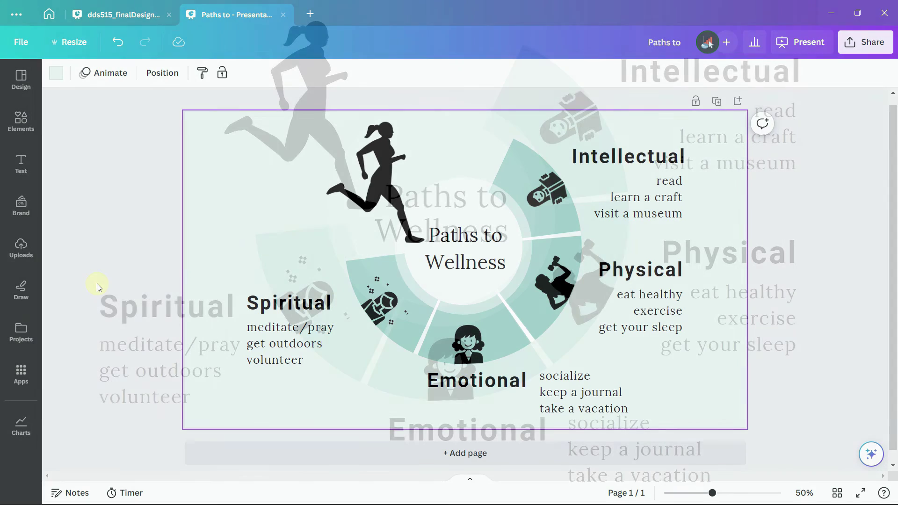